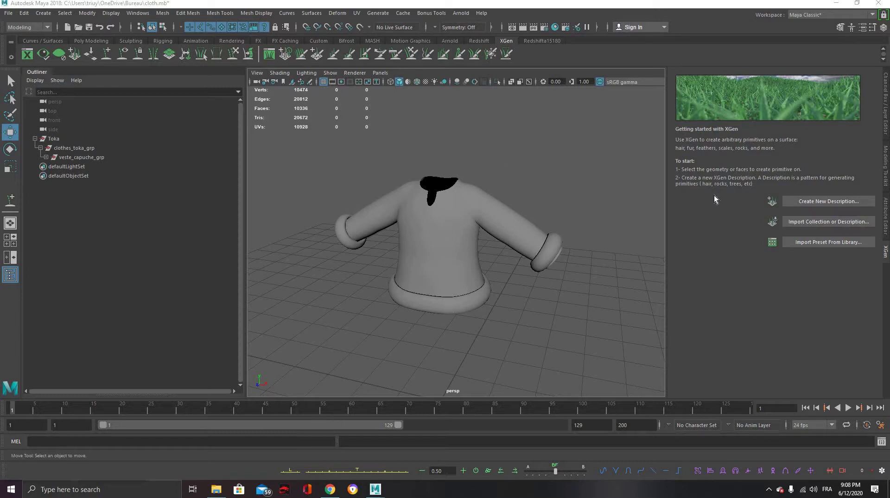
Examine the jacket model's sleeve cuffs and bottom hem from several angles.
left_click_drag(550, 155, 483, 168, "alt")
middle_click_drag(648, 187, 537, 204, "alt")
scroll(538, 178, "up", 7)
scroll(415, 198, "down", 7)
middle_click_drag(253, 218, 306, 196, "alt")
left_click(306, 196)
left_click(447, 268, "shift")
left_click(582, 197, "shift")
left_click_drag(522, 230, 374, 184, "alt")
left_click(377, 178)
left_click(483, 141)
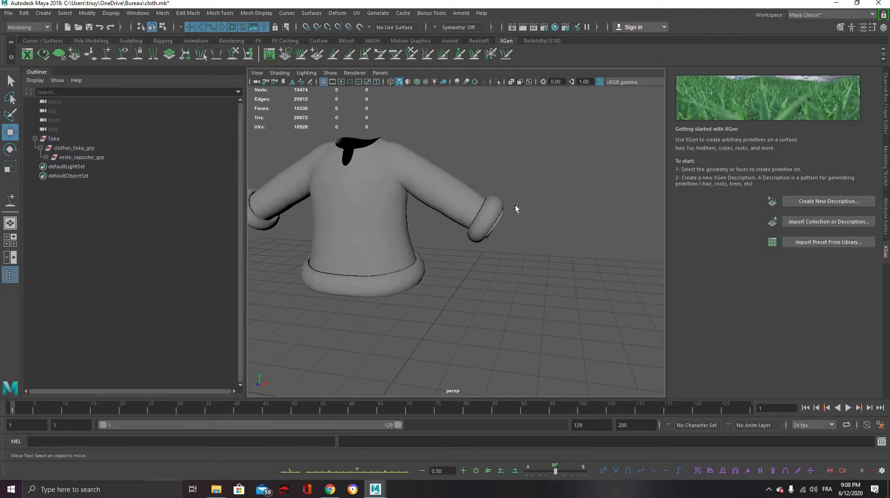
middle_click_drag(392, 215, 461, 204, "alt")
left_click_drag(403, 219, 392, 169, "alt")
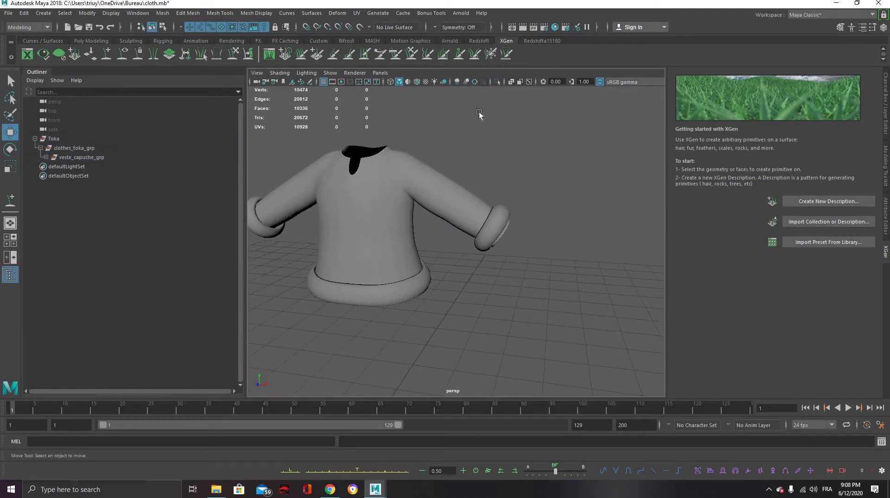
left_click_drag(471, 135, 280, 244)
left_click(280, 244)
middle_click_drag(391, 174, 332, 159, "alt")
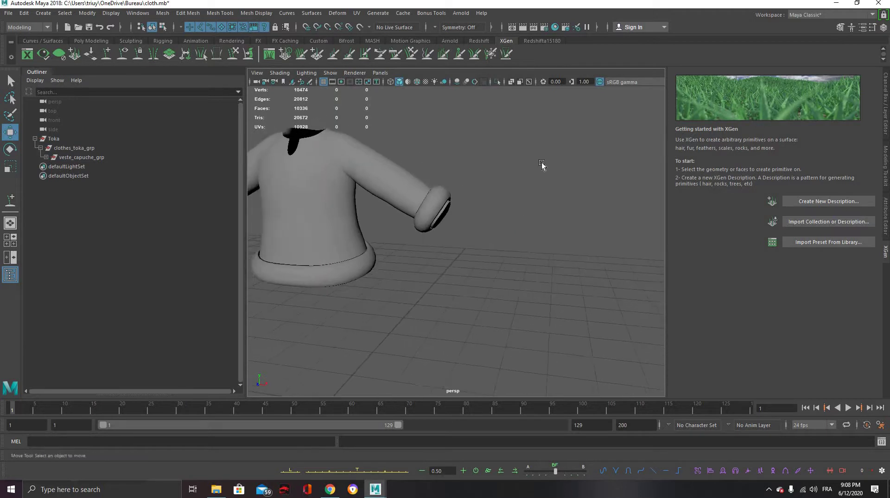
Select the fur_manche_L_lo cuff mesh at the end of the sleeve and examine its inner side.
right_click_drag(504, 163, 503, 222, "alt")
middle_click_drag(503, 222, 519, 277, "alt")
left_click(448, 217)
mouse_move(463, 188)
left_mouse_down("alt")
mouse_move(345, 108)
mouse_move(454, 191)
left_mouse_up("alt")
left_click_drag(510, 183, 441, 175, "alt")
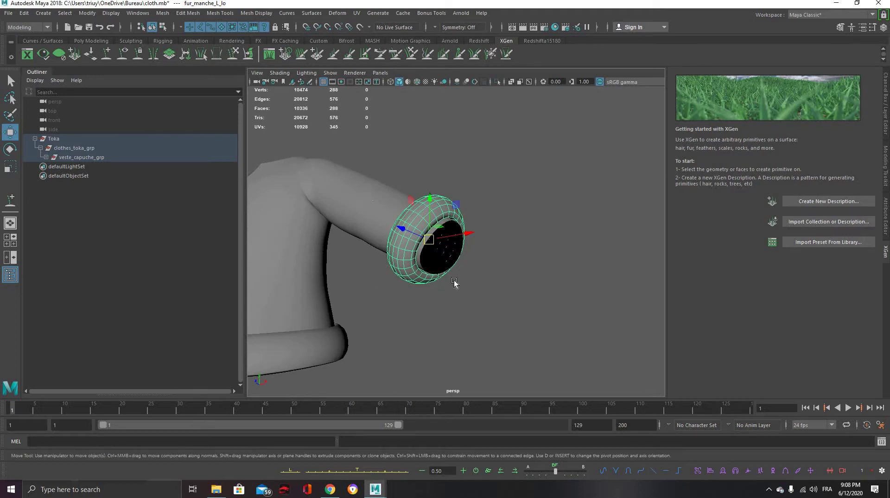
mouse_move(492, 251)
left_mouse_down("alt")
mouse_move(475, 225)
mouse_move(500, 248)
left_mouse_up("alt")
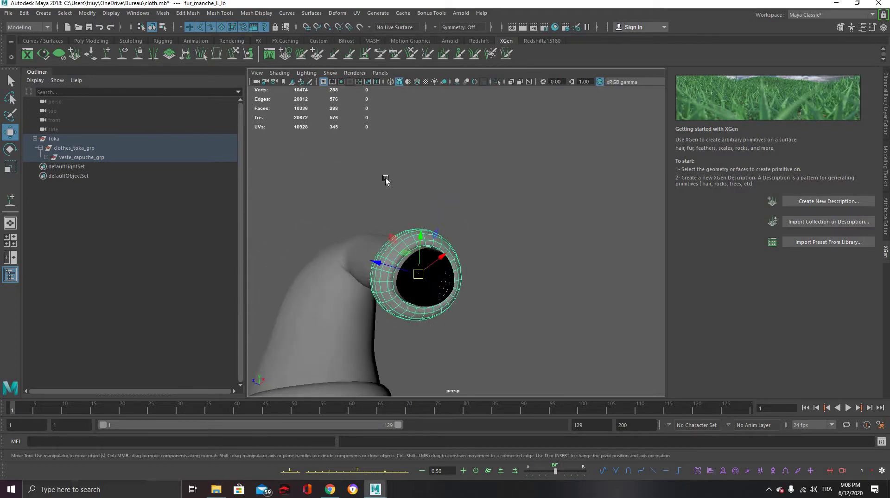
left_click_drag(401, 324, 540, 278, "alt")
left_click_drag(430, 289, 683, 274, "alt")
right_click_drag(459, 251, 516, 227, "alt")
left_click_drag(515, 227, 543, 249, "alt")
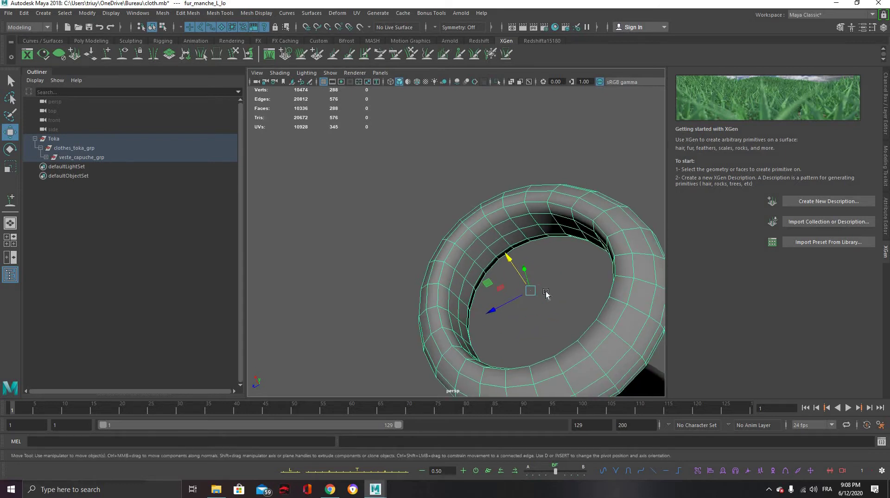
left_click_drag(552, 308, 427, 298, "alt")
left_click_drag(456, 265, 449, 242, "alt")
Select the three face loops on the inside of the cuff and delete them.
right_click_drag(449, 222, 429, 243)
left_click(434, 238)
double_click(441, 225, "shift")
left_click_drag(504, 264, 456, 283, "alt")
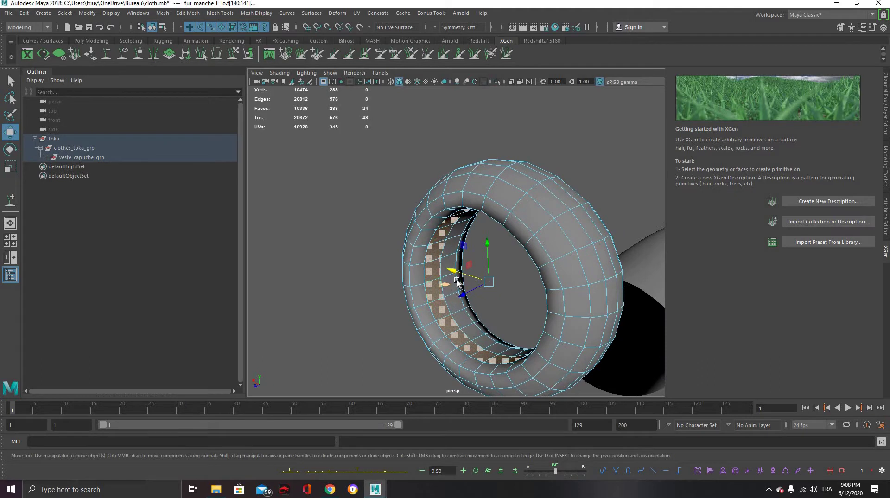
double_click(423, 279, "shift")
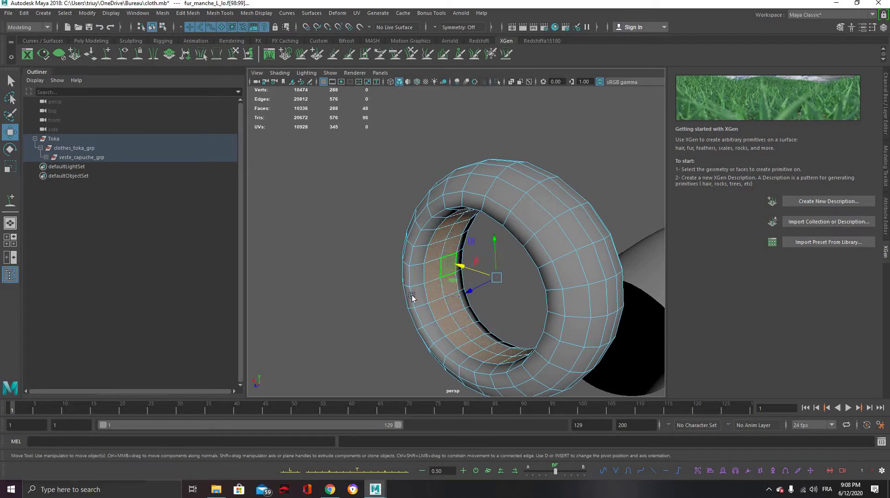
double_click(420, 277, "shift")
left_click_drag(444, 264, 577, 256, "alt")
key("Delete")
key("q")
Return the cuff to object selection and set its Translate X to 0.
left_click_drag(418, 139, 525, 204)
right_click_drag(525, 204, 760, 116)
left_click(887, 100)
left_click(863, 98)
type("0")
key("Return")
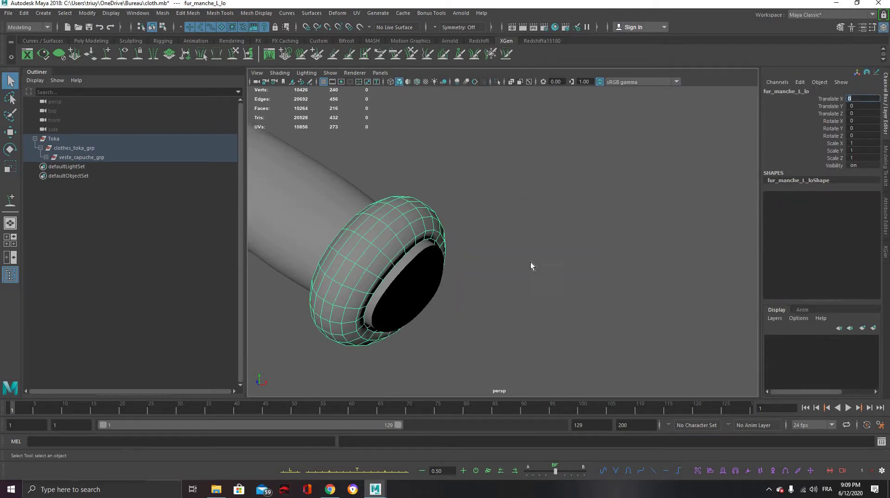
left_click(556, 245)
left_click_drag(550, 226, 521, 225, "alt")
middle_click_drag(471, 241, 500, 222, "alt")
left_click(500, 222)
middle_click_drag(646, 209, 638, 236, "alt")
right_click_drag(638, 235, 541, 194, "alt")
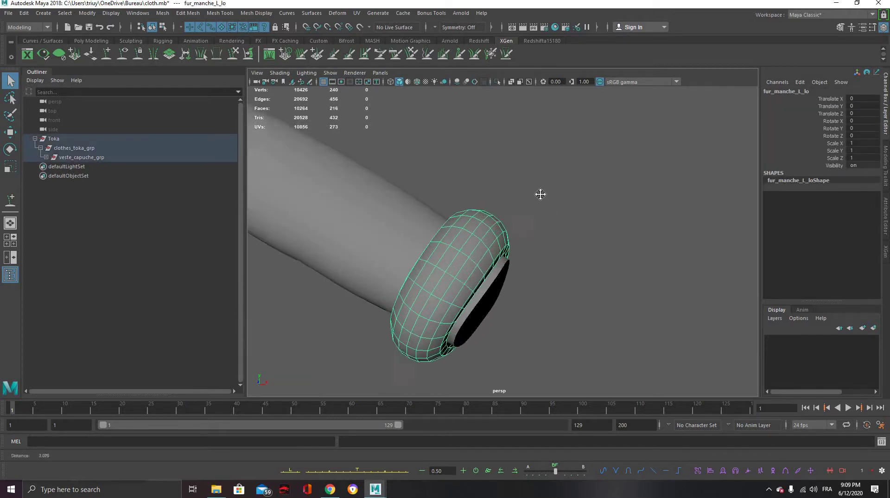
left_click_drag(540, 194, 369, 229, "alt")
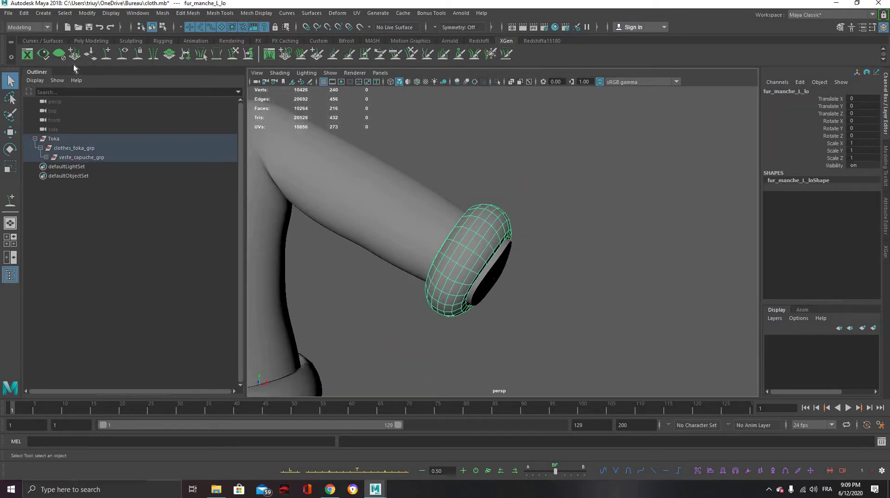
left_click(395, 54)
key("q")
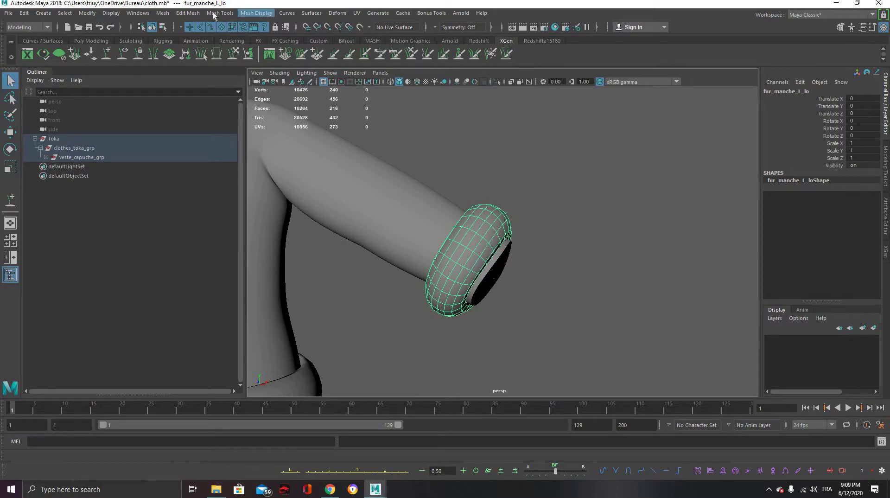
left_click(188, 13)
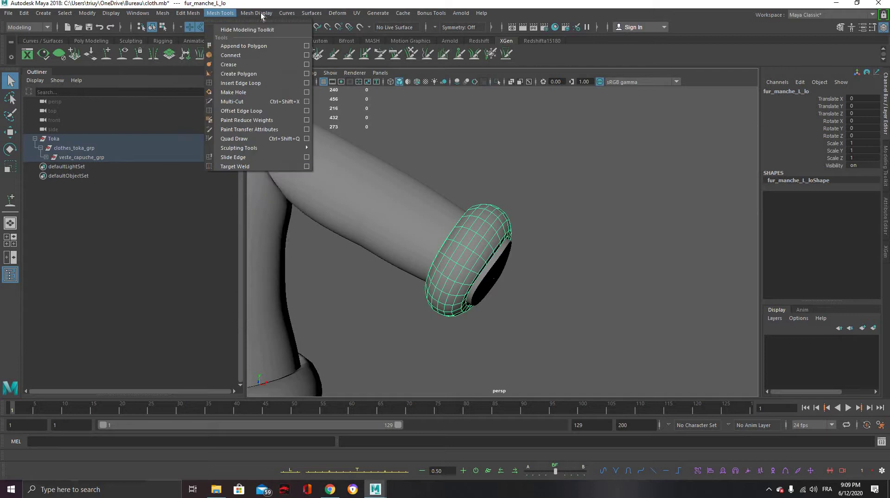
mouse_move(261, 14)
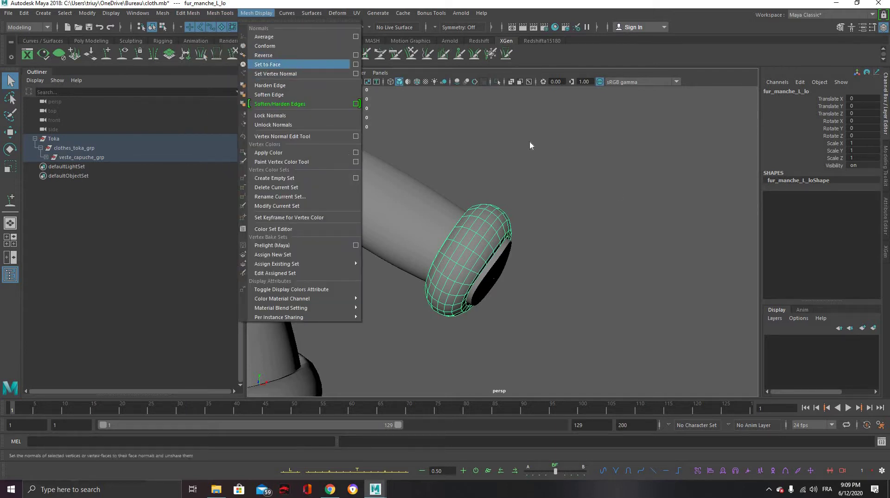
left_click(464, 150)
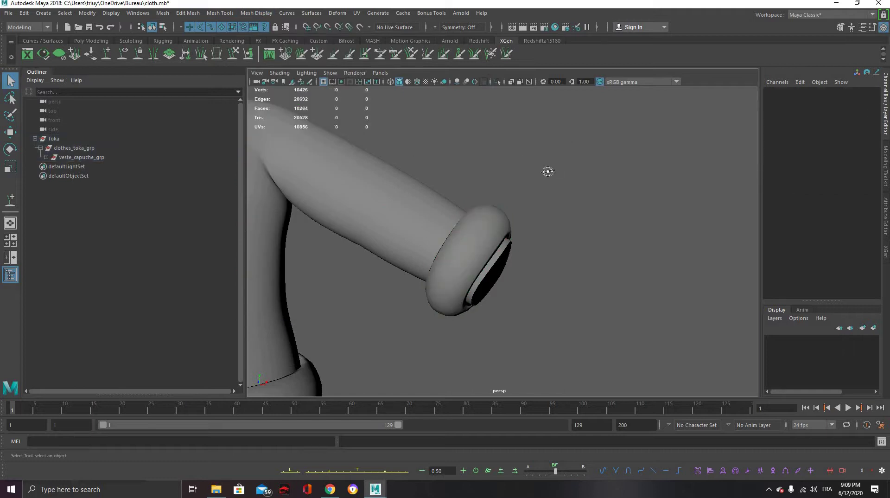
Start a new XGen description named furvesthand1 on the selected cuff, in a new collection named fur.
left_click_drag(548, 171, 490, 211, "alt")
left_click(492, 217)
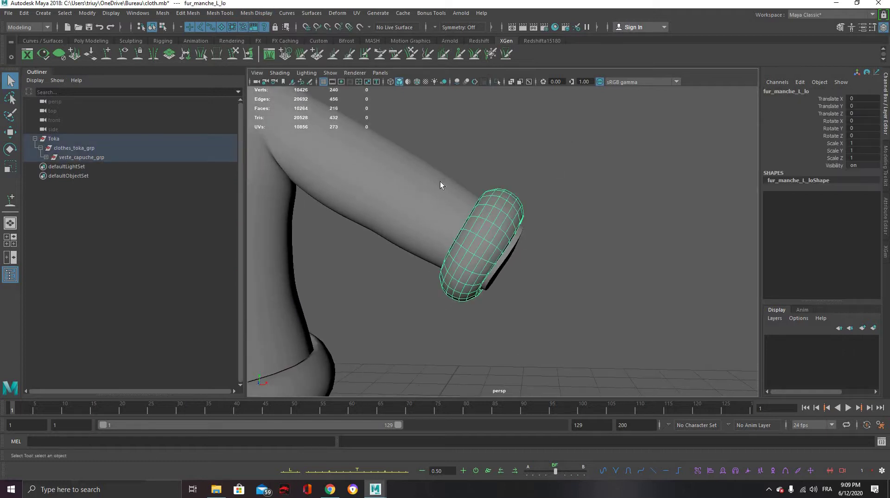
middle_click_drag(554, 165, 543, 164, "alt")
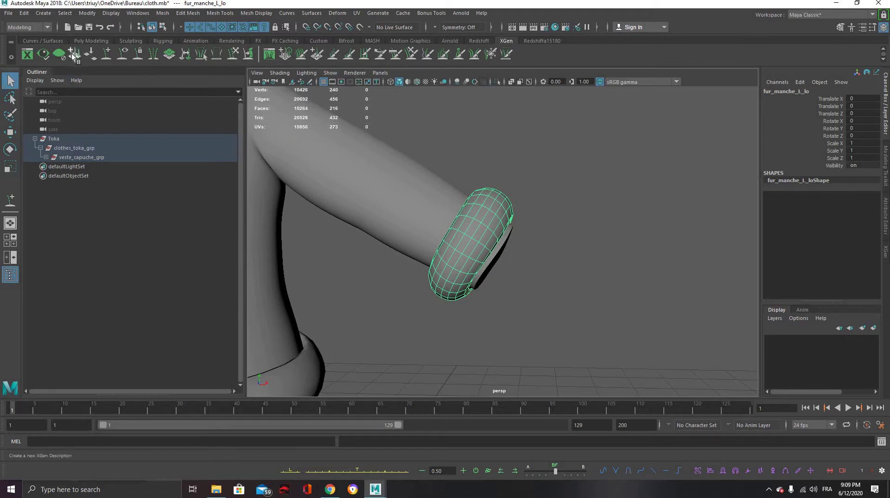
left_click(29, 55)
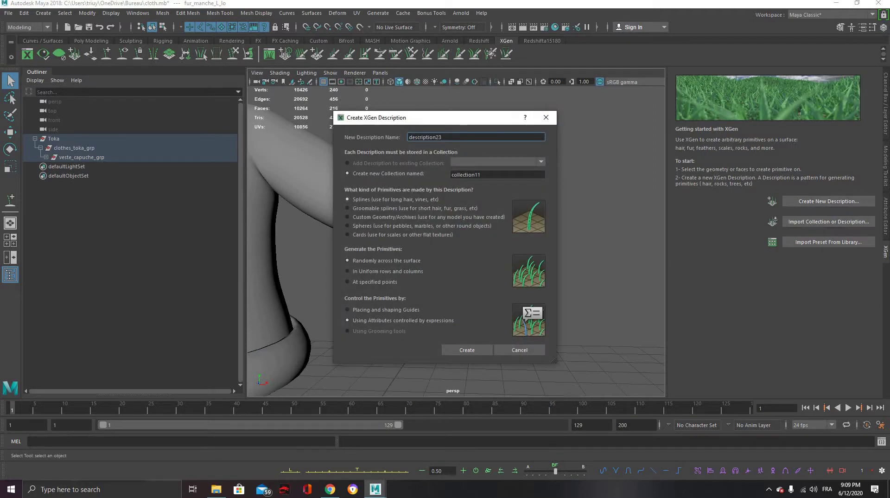
key("ctrl+a")
key("BackSpace")
type("ha")
key("Tab")
type("fur")
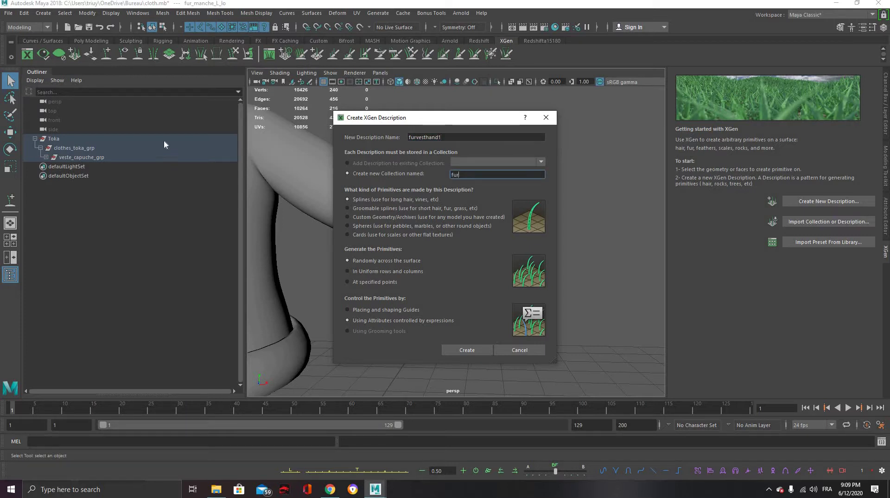
Have the primitives controlled by placing and shaping guides, and create the description.
left_click(388, 308)
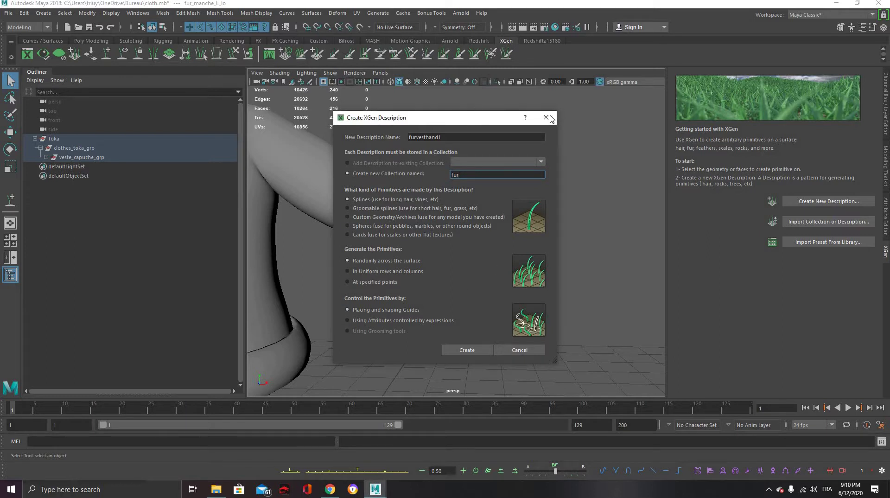
left_click_drag(478, 112, 634, 109)
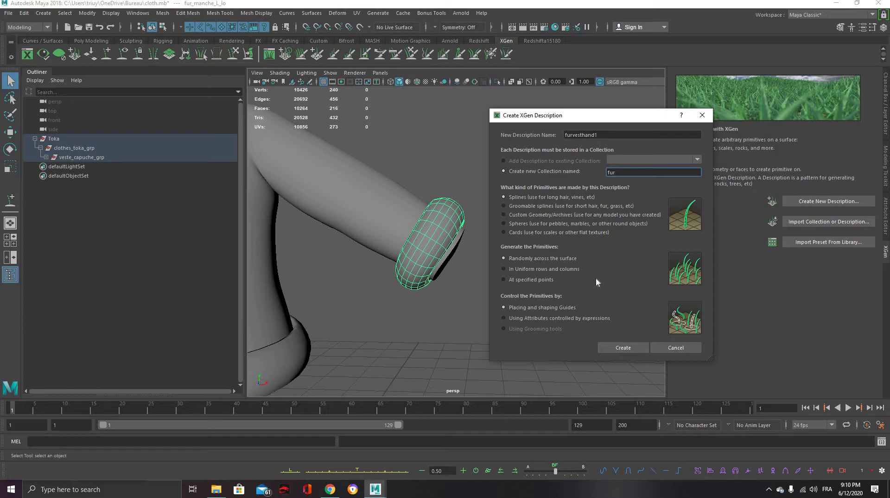
left_click(623, 348)
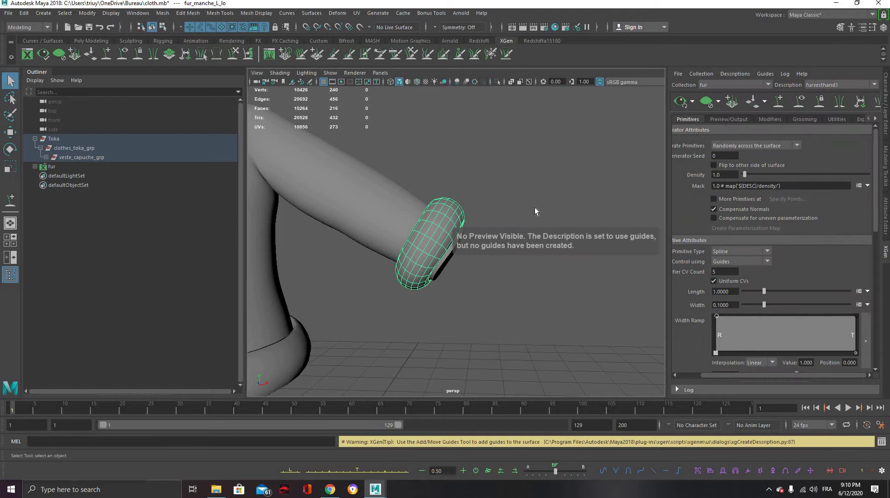
Place six XGen guides spaced around the outer surface of the cuff.
mouse_move(519, 147)
left_mouse_down("alt")
mouse_move(525, 156)
mouse_move(526, 148)
left_mouse_up("alt")
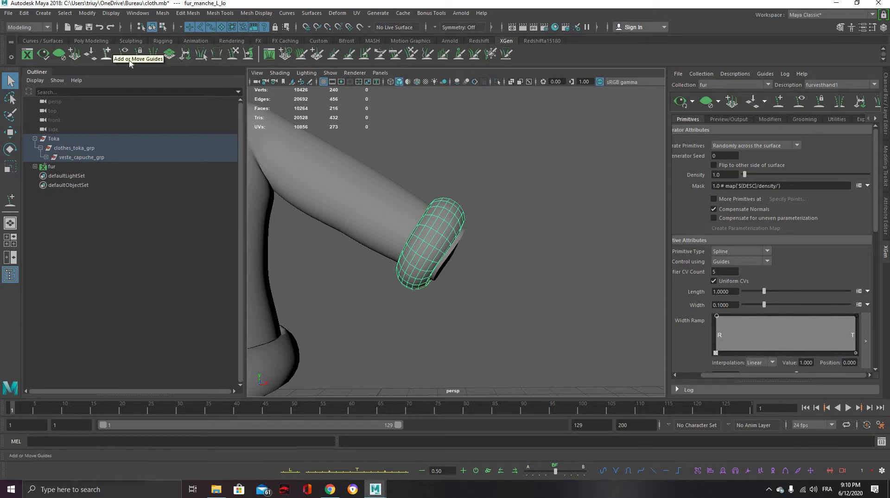
left_click(779, 102)
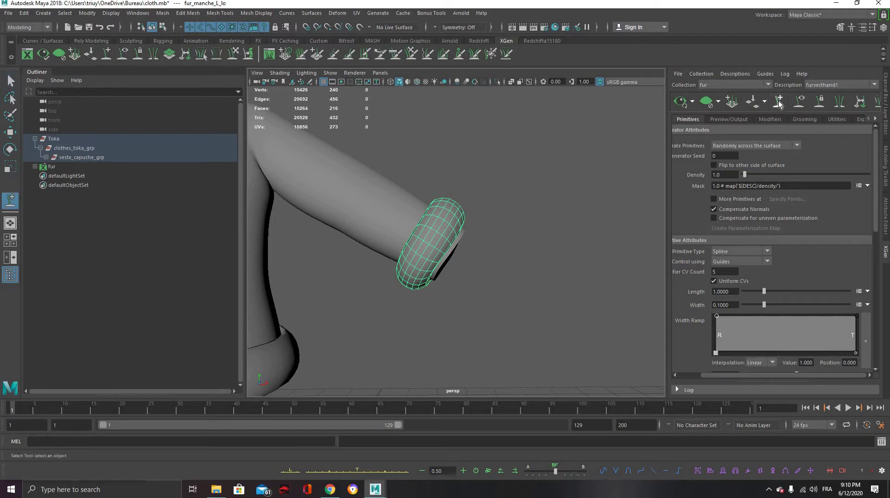
left_click_drag(498, 234, 463, 194, "alt")
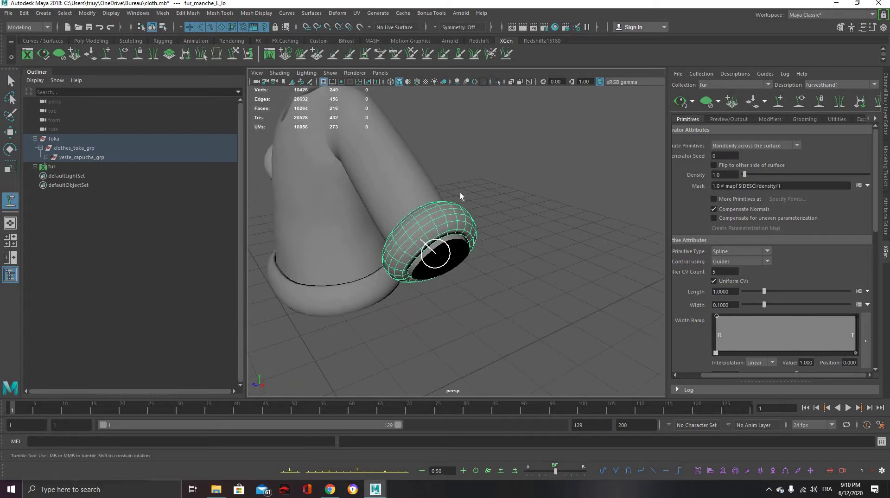
left_click(392, 250)
left_click(421, 213)
left_click_drag(422, 212, 446, 237, "alt")
left_click(466, 236)
left_click_drag(512, 246, 533, 222, "alt")
left_click(502, 274)
left_click(535, 317)
middle_click_drag(538, 323, 528, 214, "alt")
left_click_drag(501, 246, 569, 228, "alt")
right_click_drag(569, 229, 512, 249, "alt")
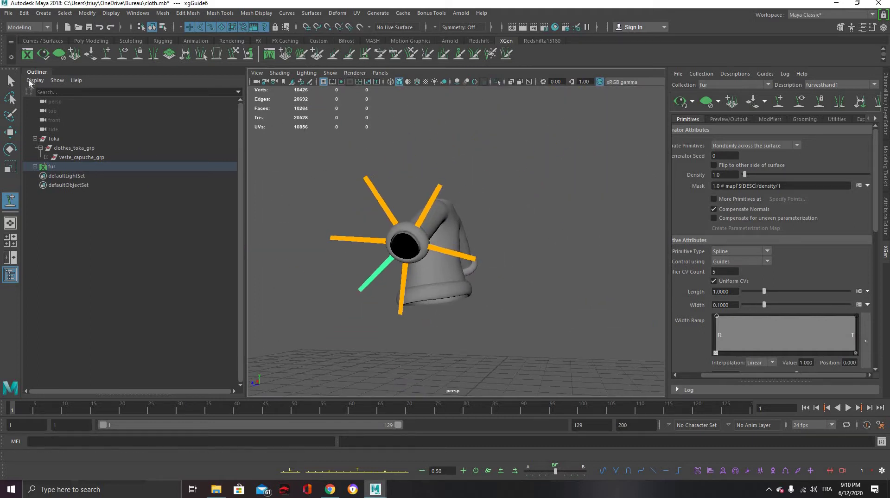
Select all the guides around the cuff and scale them down to short stubs.
key("q")
left_click_drag(470, 187, 431, 328, "alt")
left_click_drag(570, 292, 477, 254, "alt")
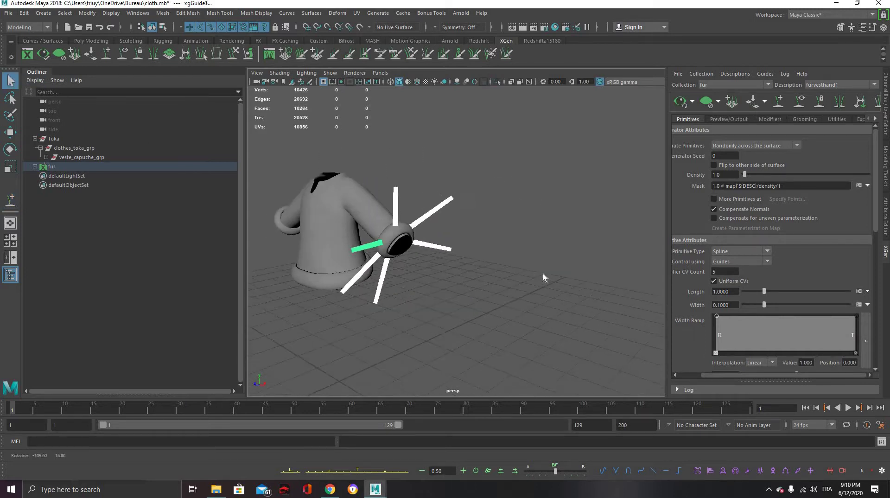
key("e")
key("r")
mouse_move(379, 242)
left_mouse_down()
mouse_move(337, 243)
mouse_move(377, 255)
left_mouse_up()
left_click_drag(445, 253, 445, 195, "alt")
Add a seventh guide in the gap between the existing guides on the cuff, then clear the selection.
left_click(779, 101)
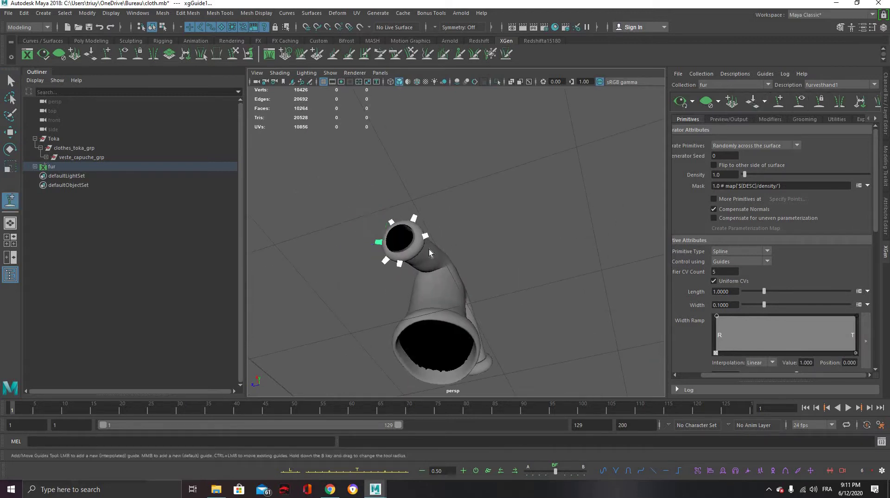
left_click(414, 253)
left_click_drag(508, 254, 598, 297, "alt")
left_click(11, 80)
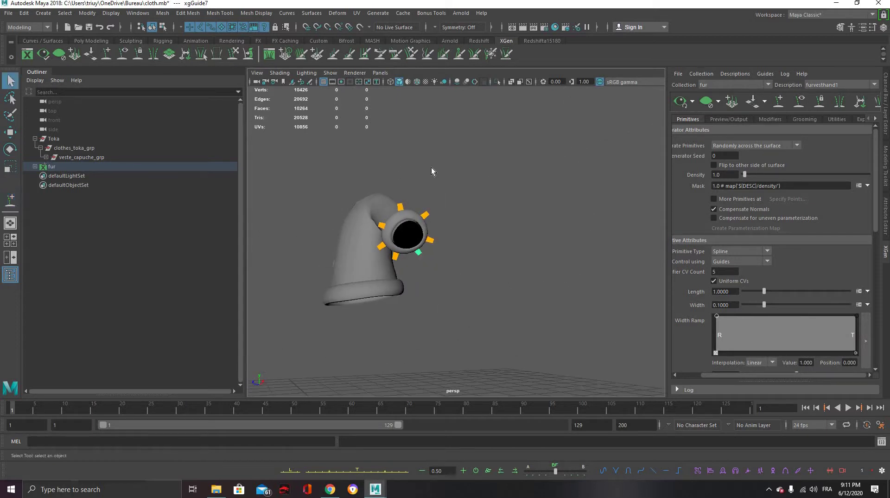
left_click(432, 165)
Set the density of the cuff's fur primitives to 1000.
left_click_drag(510, 149, 573, 175, "alt")
scroll(518, 179, "up", 6)
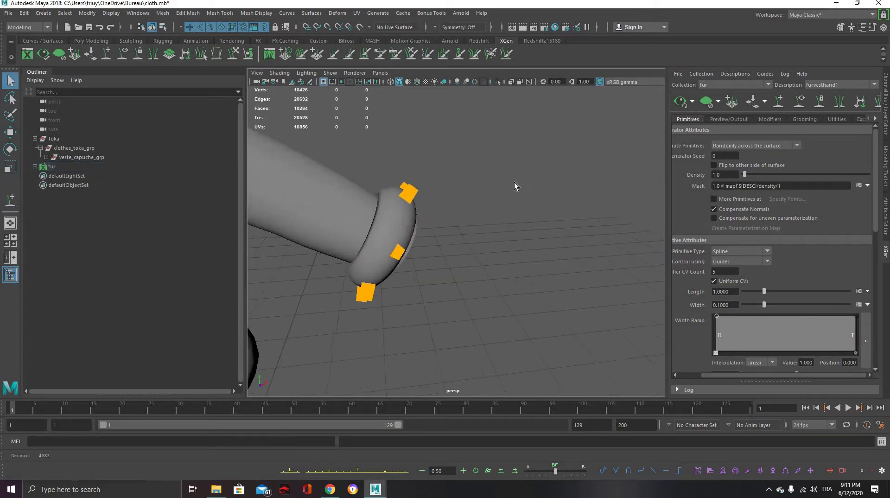
left_click_drag(494, 179, 553, 176, "alt")
middle_click_drag(464, 160, 566, 155, "alt")
left_click_drag(565, 155, 623, 158, "alt")
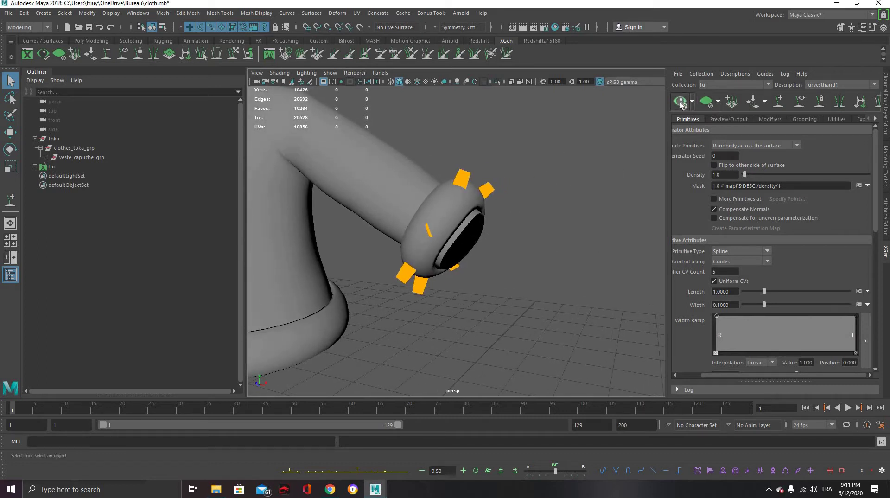
left_click_drag(559, 216, 495, 168, "alt")
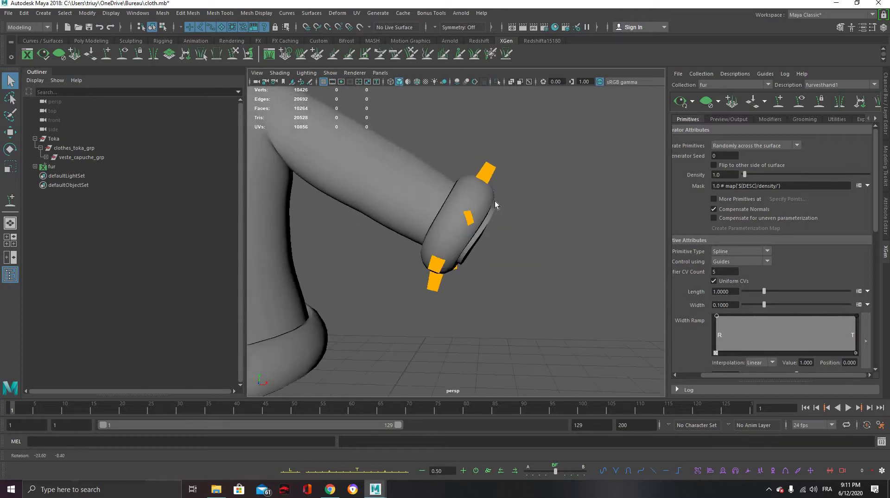
left_click_drag(535, 188, 570, 186, "alt")
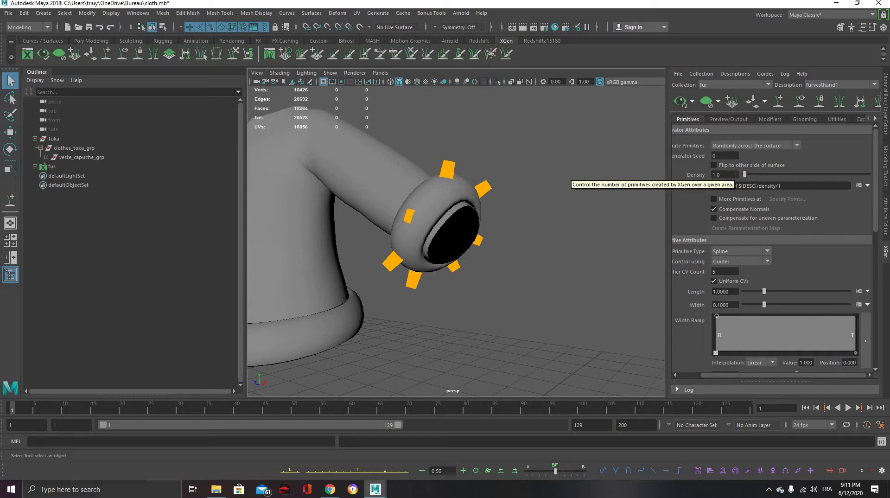
left_click_drag(546, 169, 540, 169, "alt")
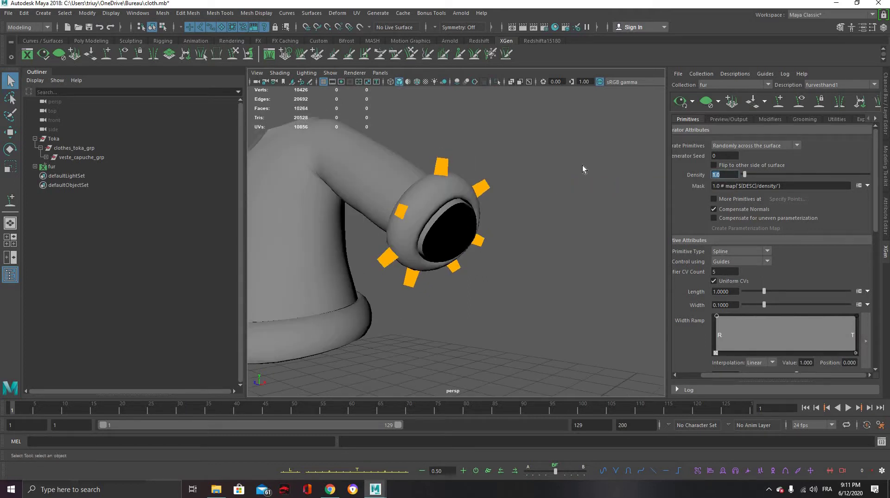
type("1000")
key("Return")
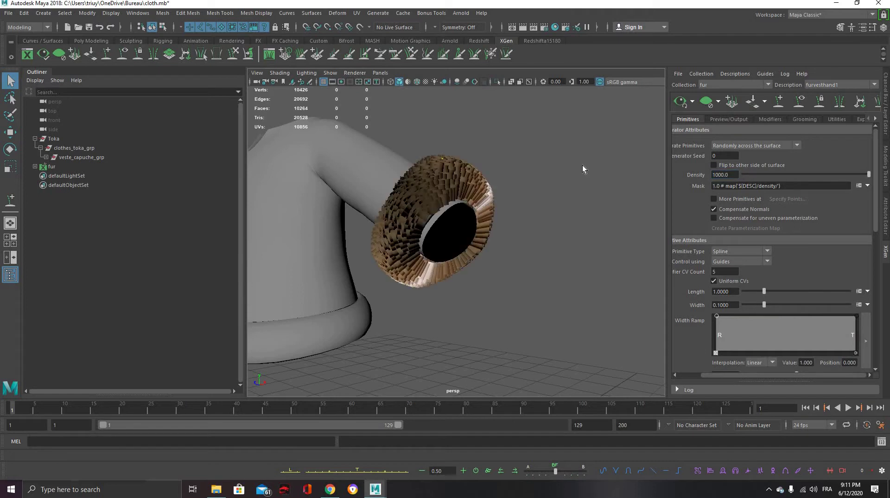
Set the width of the cuff's fur primitives to 0.01.
left_click_drag(562, 180, 701, 187, "alt")
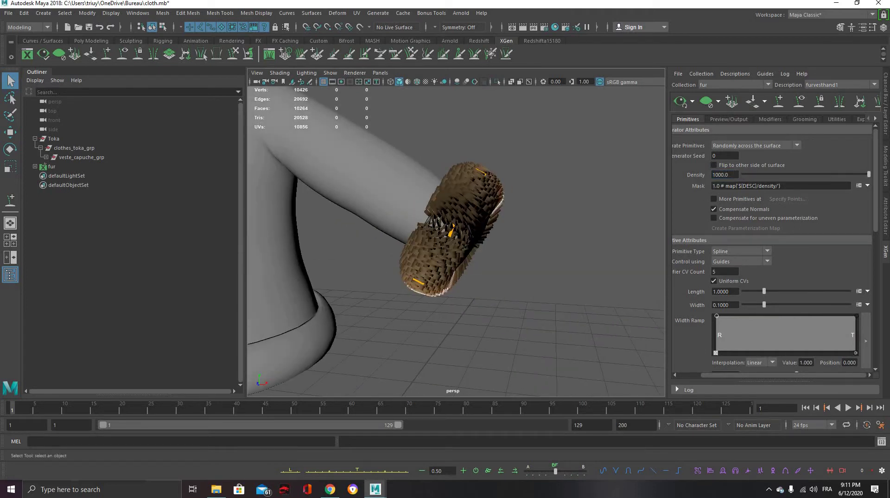
left_click_drag(542, 222, 530, 193, "alt")
middle_click_drag(531, 193, 551, 193, "alt")
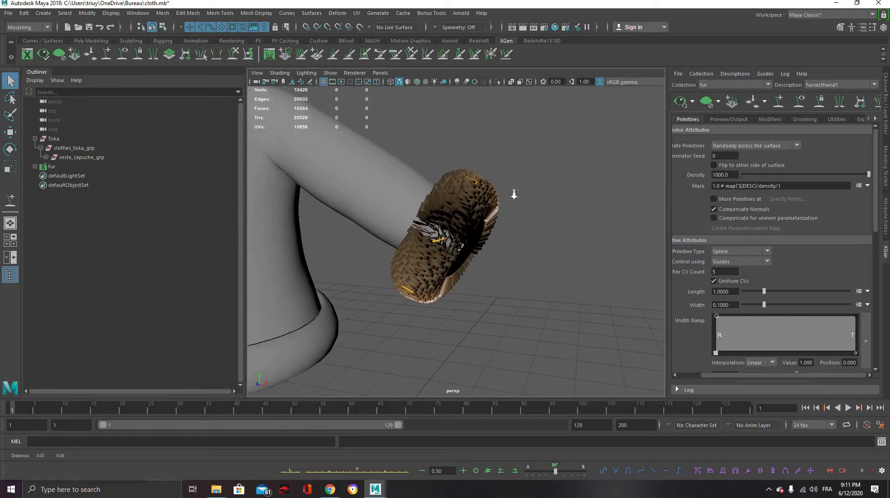
left_click_drag(552, 193, 648, 239, "alt")
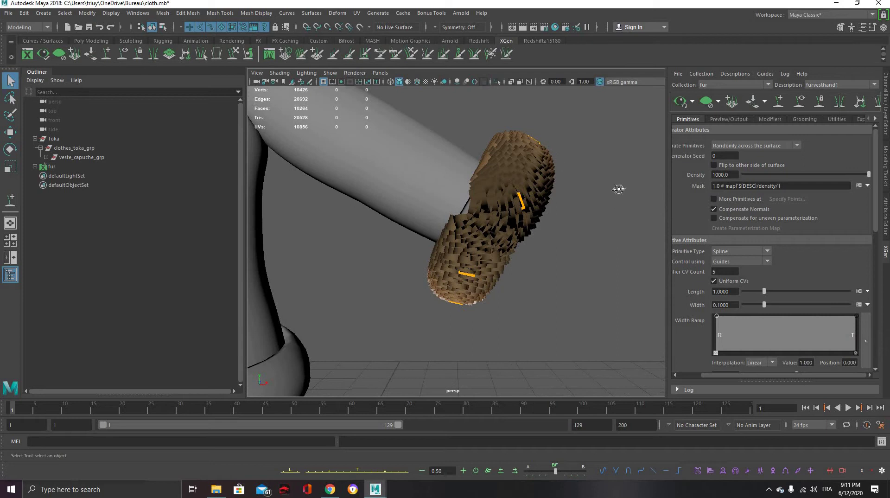
left_click_drag(620, 192, 602, 200, "alt")
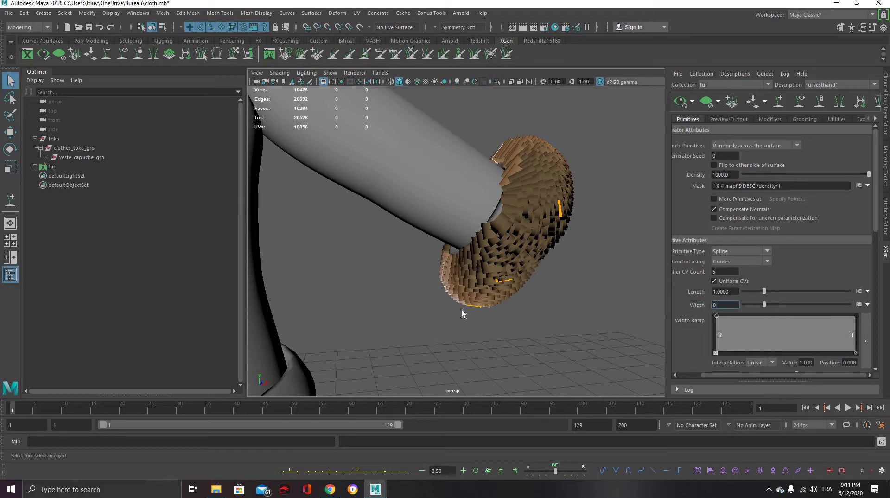
type("1")
key("Return")
Try to sculpt the guide at the cuff's upper end back toward the sleeve, then undo the change.
left_click_drag(564, 246, 501, 155, "alt")
left_click(493, 153)
left_click(234, 54)
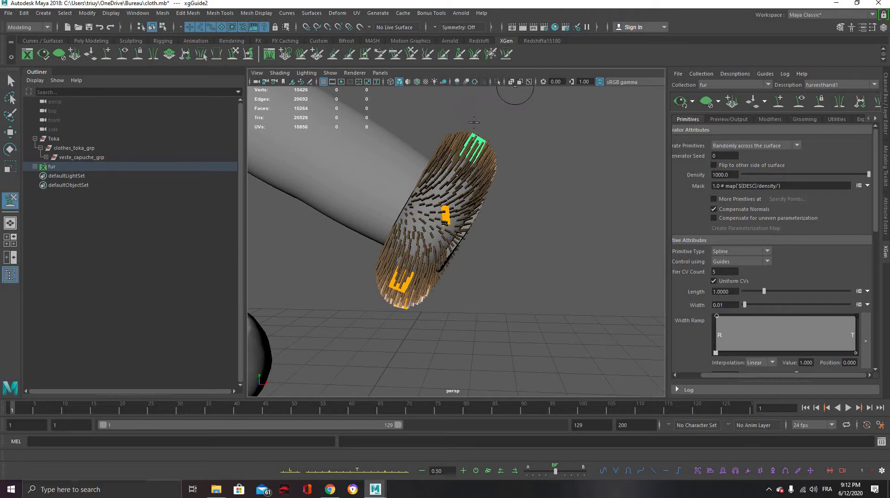
left_click_drag(442, 116, 429, 113)
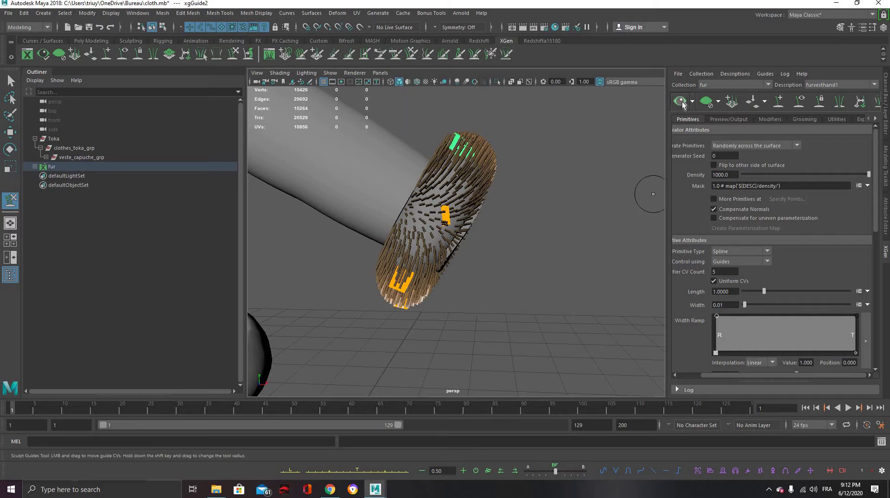
left_click_drag(515, 264, 550, 240, "alt")
key("ctrl+z")
Taper the fur strands by lowering the tip end of the width ramp to 0 at position 1.
mouse_move(552, 183)
left_mouse_down("alt")
mouse_move(515, 185)
mouse_move(520, 192)
mouse_move(546, 182)
mouse_move(550, 193)
mouse_move(536, 151)
left_mouse_up("alt")
mouse_move(560, 193)
left_mouse_down("alt")
mouse_move(475, 129)
mouse_move(543, 165)
mouse_move(542, 153)
left_mouse_up("alt")
left_click_drag(538, 194, 628, 190, "alt")
right_click_drag(577, 188, 700, 335, "alt")
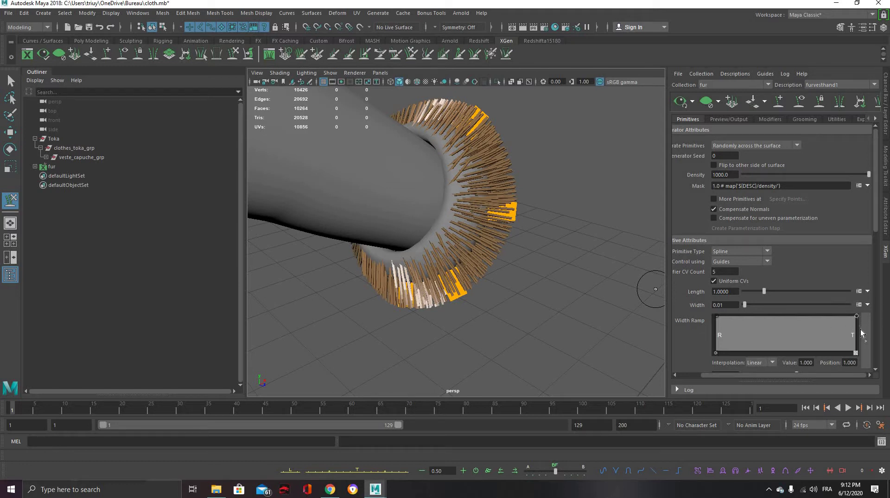
left_click_drag(856, 316, 871, 370)
Set the density of the cuff's fur primitives to 5000.
left_click_drag(545, 179, 474, 201, "alt")
right_click_drag(473, 201, 585, 198, "alt")
mouse_move(542, 171)
left_mouse_down("alt")
mouse_move(476, 176)
mouse_move(558, 226)
mouse_move(562, 209)
mouse_move(548, 180)
left_mouse_up("alt")
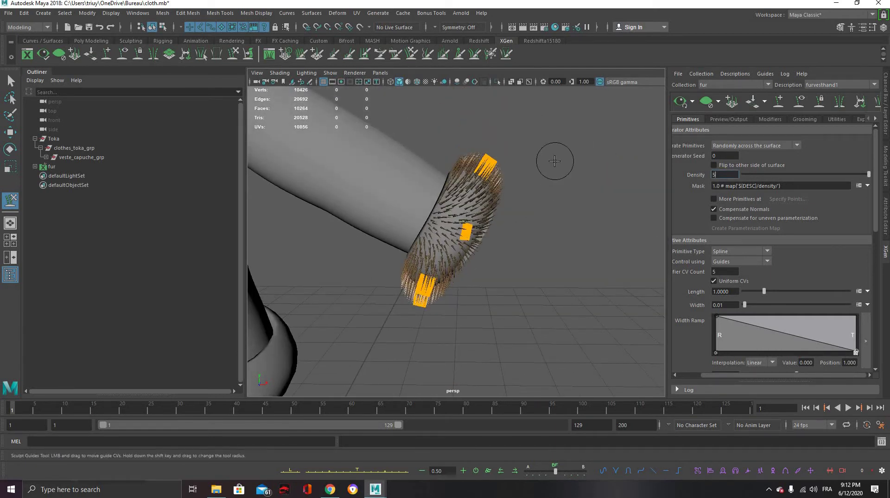
key("Return")
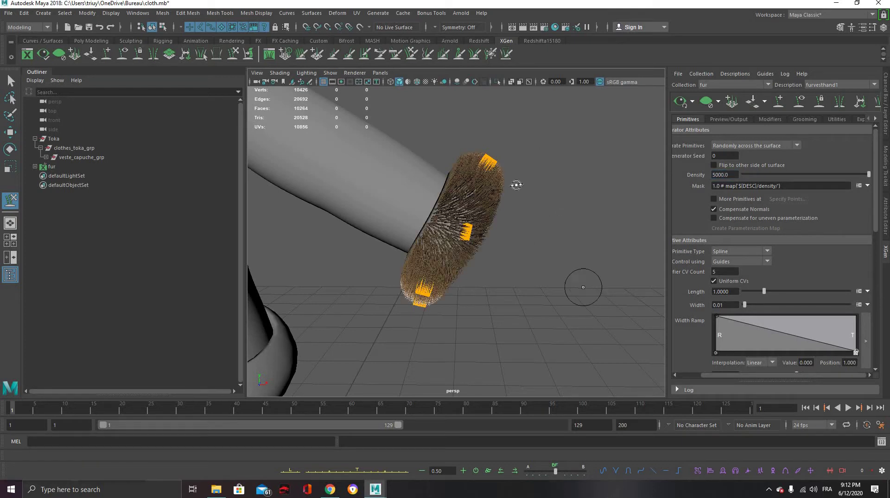
Add a Noise modifier to the cuff's fur description.
left_click_drag(505, 186, 446, 224, "alt")
right_click_drag(507, 225, 552, 218, "alt")
left_click_drag(529, 214, 560, 206, "alt")
middle_click_drag(560, 205, 562, 216, "alt")
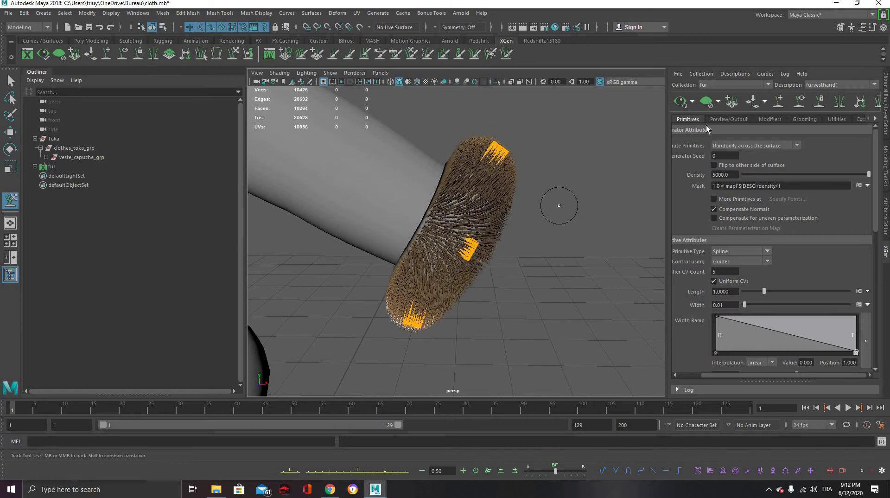
left_click(771, 119)
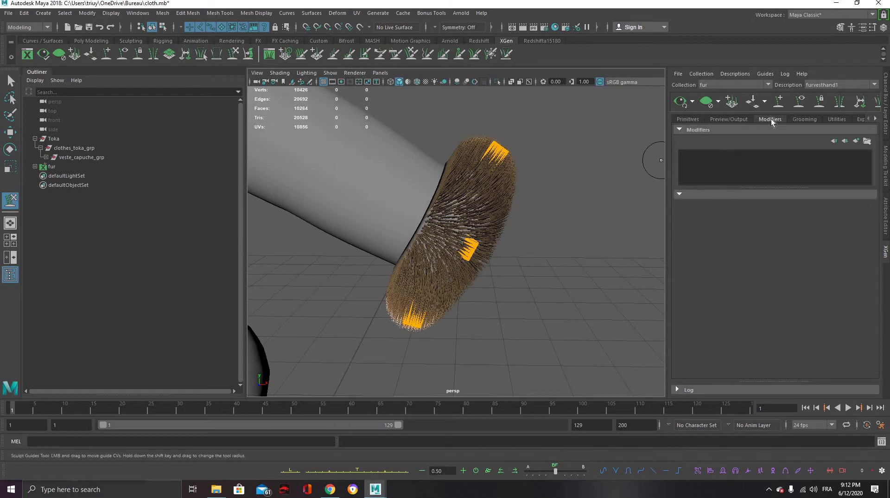
left_click(855, 142)
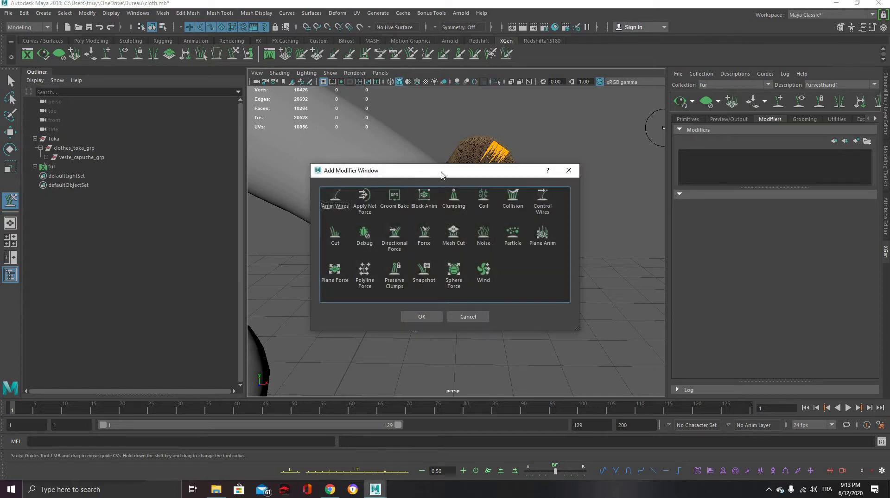
left_click_drag(558, 175, 817, 135)
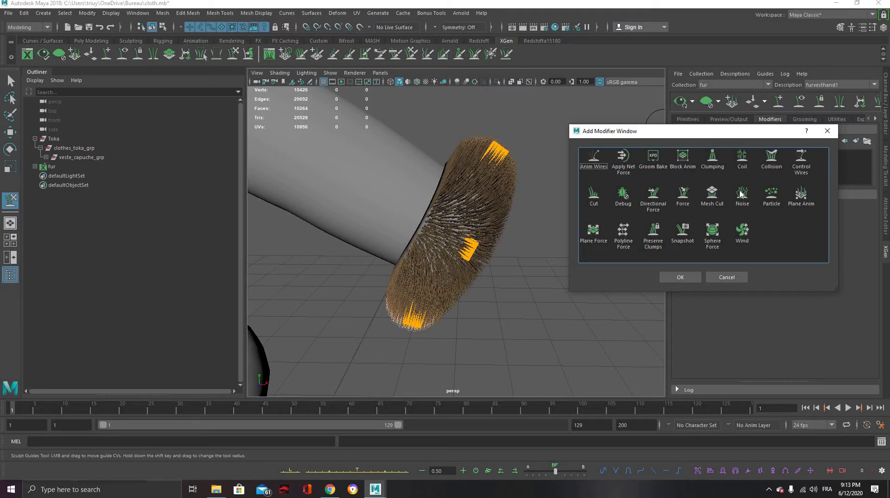
left_click(683, 278)
Set the magnitude of the fur's Noise modifier to 0.5.
right_click_drag(575, 218, 522, 191, "alt")
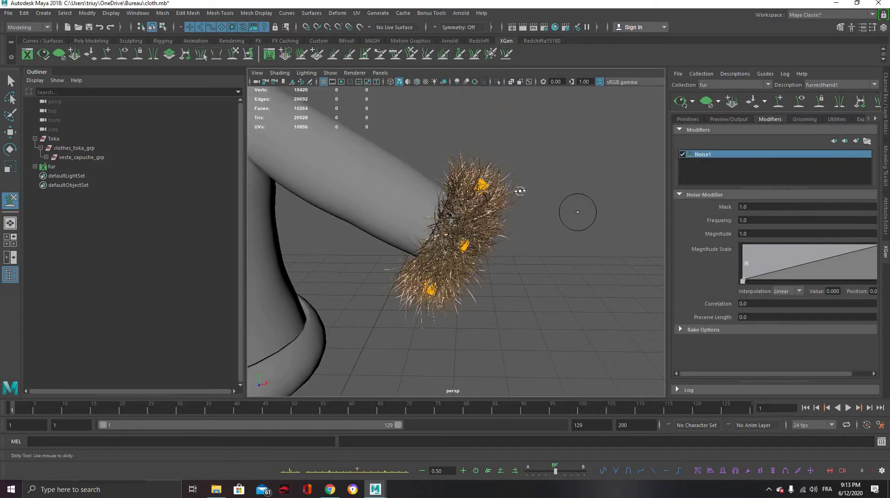
left_click_drag(522, 190, 538, 211, "alt")
right_click_drag(538, 212, 559, 207, "alt")
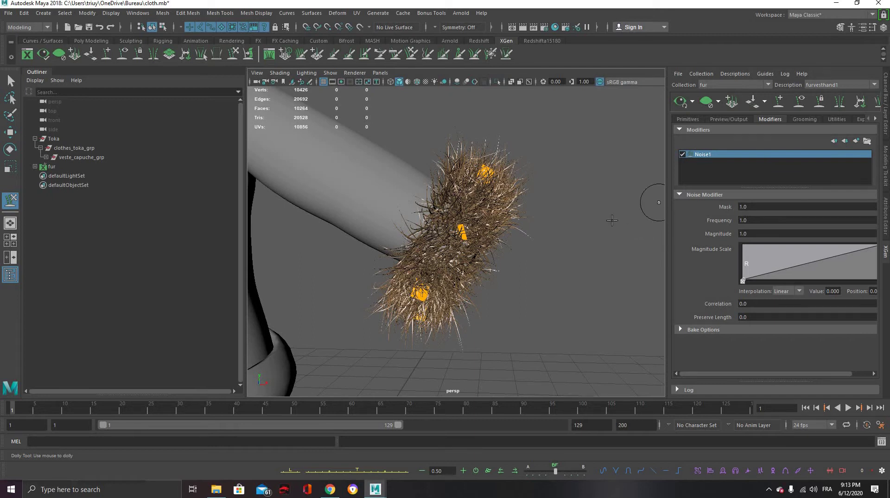
right_click_drag(536, 206, 513, 209, "alt")
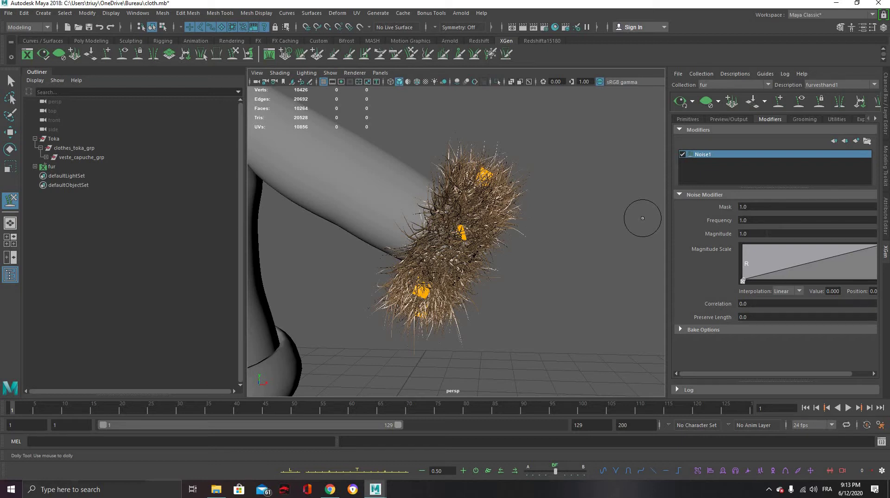
left_click_drag(767, 234, 738, 233)
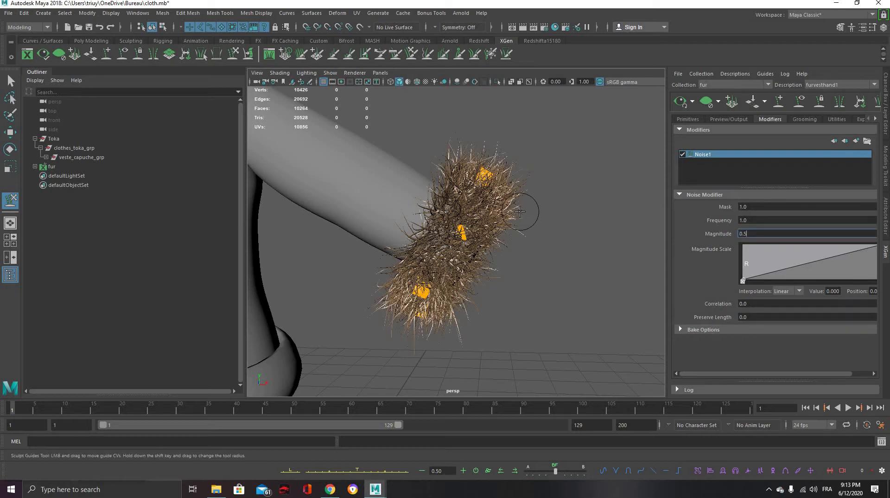
key("Return")
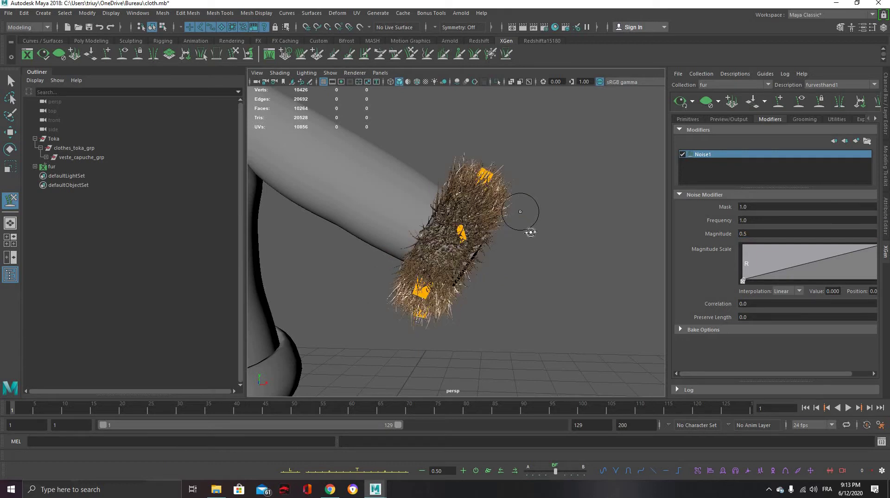
Disable and re-enable the Noise modifier to compare the cuff's fur with and without it.
left_click_drag(527, 235, 504, 198, "alt")
right_click_drag(530, 223, 565, 232, "alt")
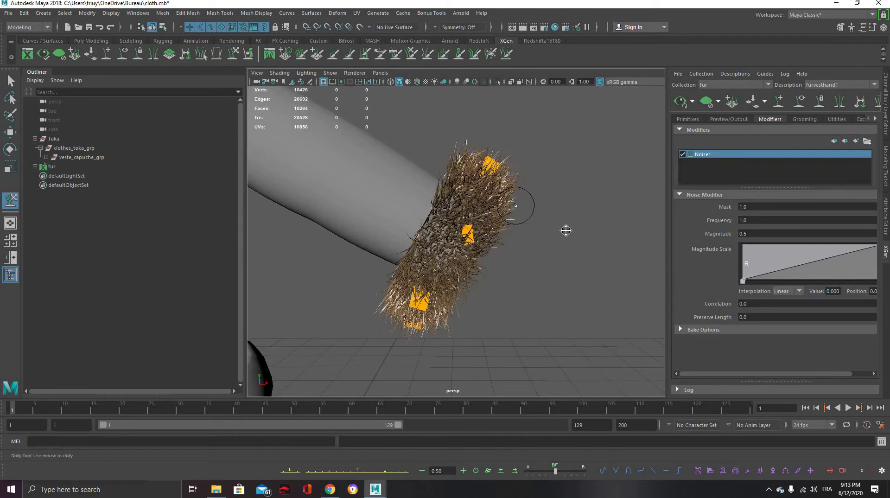
left_click_drag(564, 232, 555, 229, "alt")
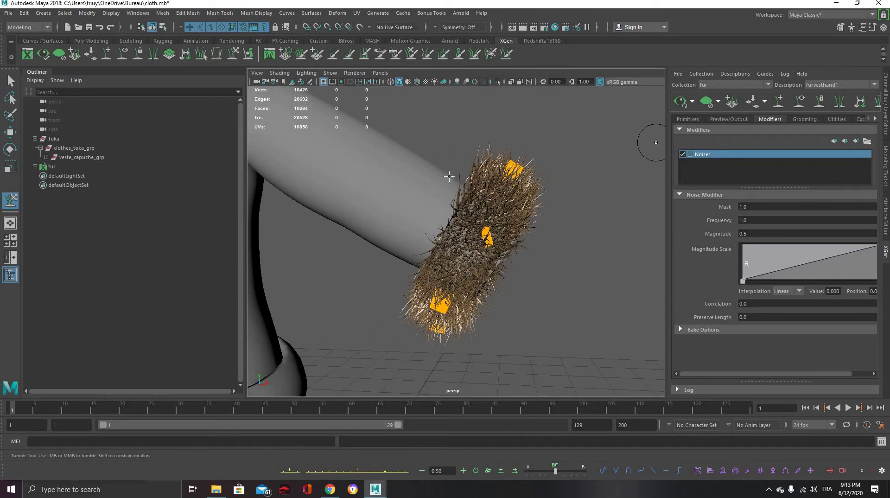
left_click_drag(568, 172, 548, 163, "alt")
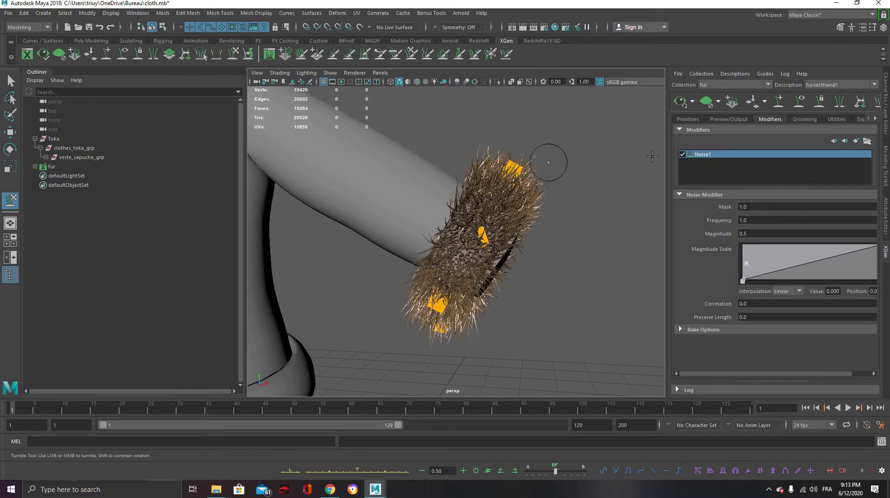
left_click(683, 154)
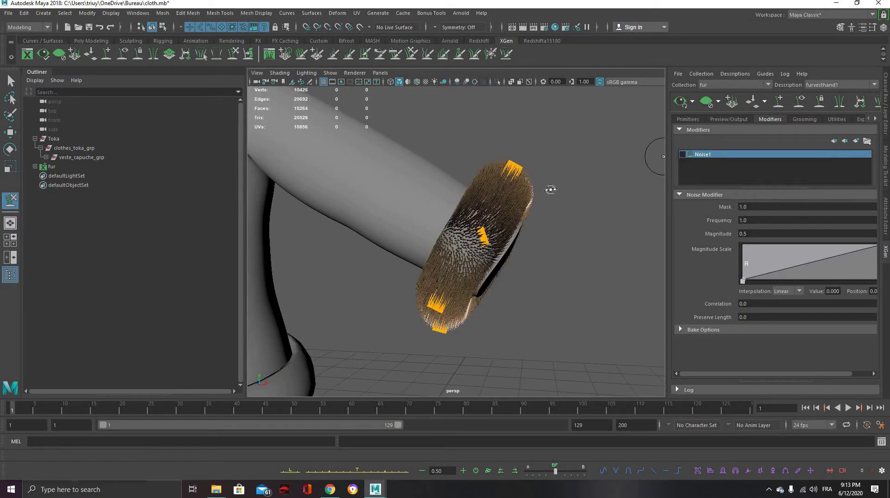
left_click_drag(551, 192, 515, 162, "alt")
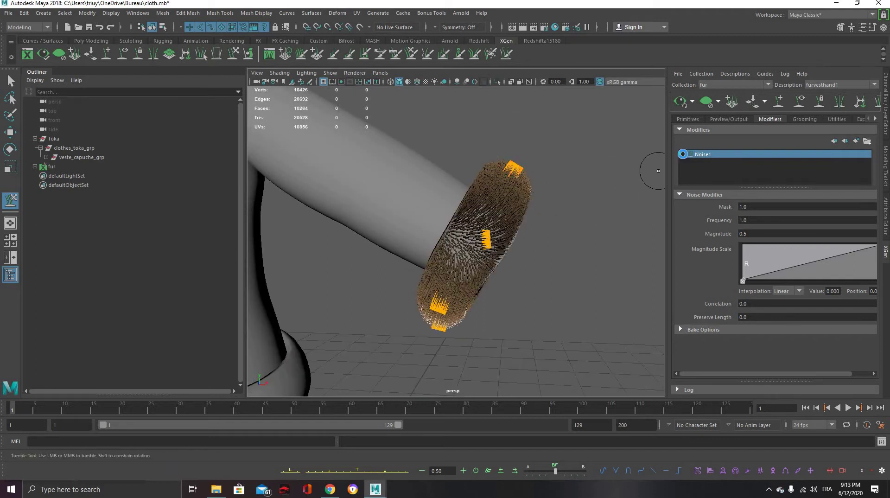
left_click(683, 155)
left_click_drag(563, 201, 556, 226, "alt")
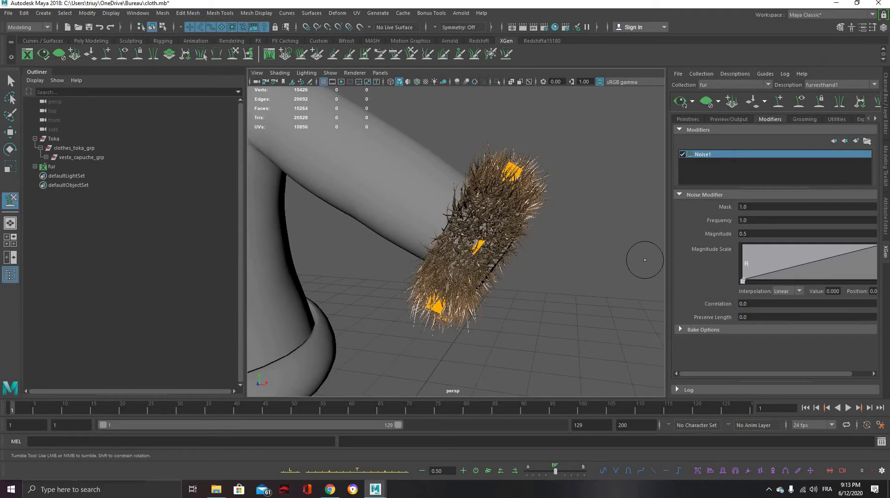
Set the Noise modifier's Preserve Length to 100.
mouse_move(551, 258)
left_mouse_down("alt")
mouse_move(499, 261)
mouse_move(564, 250)
left_mouse_up("alt")
mouse_move(612, 224)
left_mouse_down("alt")
mouse_move(600, 218)
mouse_move(616, 222)
left_mouse_up("alt")
left_click_drag(618, 301, 662, 282, "alt")
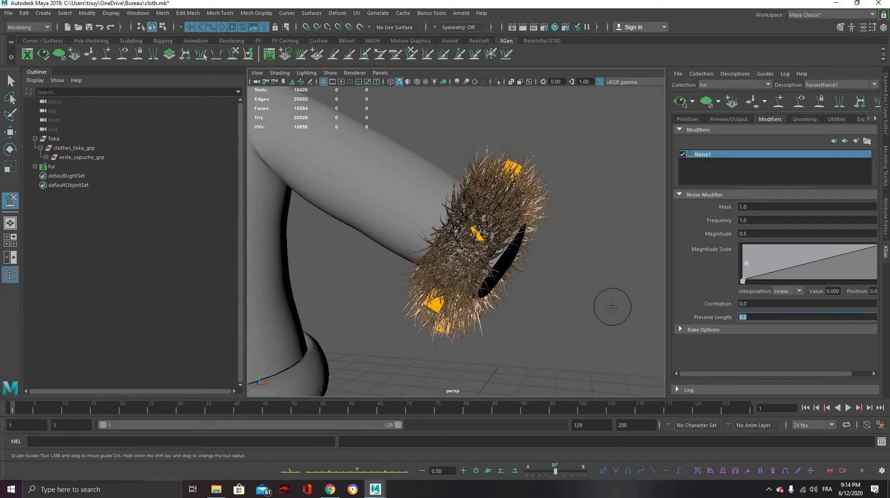
key("Return")
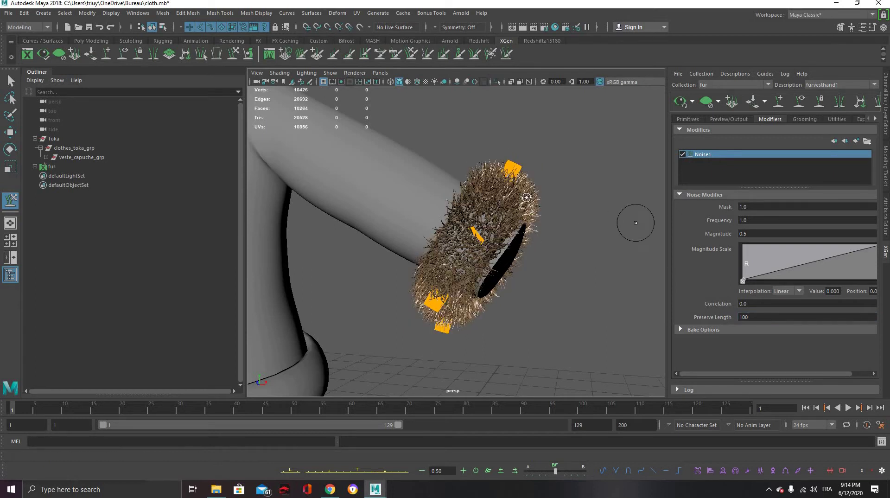
Switch the Noise modifier off and back on to check the effect of the preserved strand length.
left_click_drag(639, 223, 660, 205, "alt")
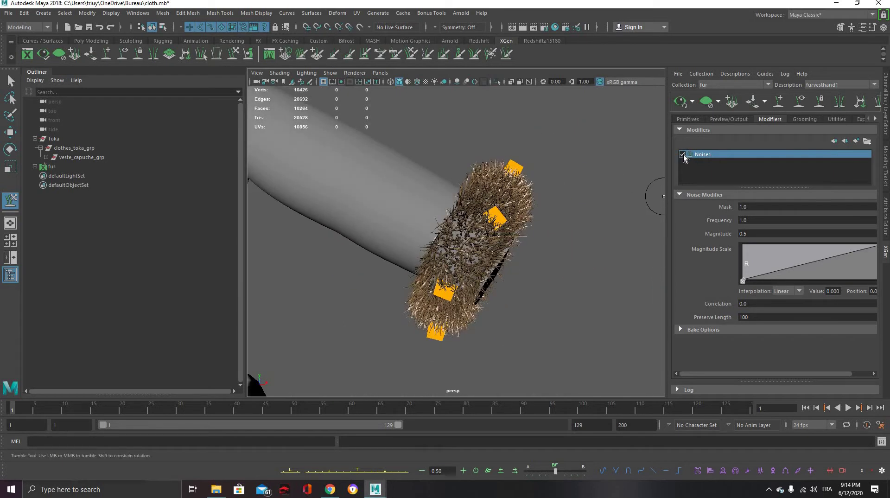
left_click(683, 155)
left_click(683, 154)
Add three more guides spaced along the cuff's edge next to the sleeve, redoing the lowest one's placement.
mouse_move(571, 254)
left_mouse_down("alt")
mouse_move(520, 235)
mouse_move(635, 233)
mouse_move(607, 239)
mouse_move(564, 227)
mouse_move(628, 234)
mouse_move(563, 224)
mouse_move(588, 260)
mouse_move(586, 241)
mouse_move(439, 192)
mouse_move(479, 192)
mouse_move(461, 168)
mouse_move(508, 192)
mouse_move(510, 209)
mouse_move(500, 165)
left_mouse_up("alt")
left_click_drag(500, 195, 528, 238, "alt")
left_click(780, 101)
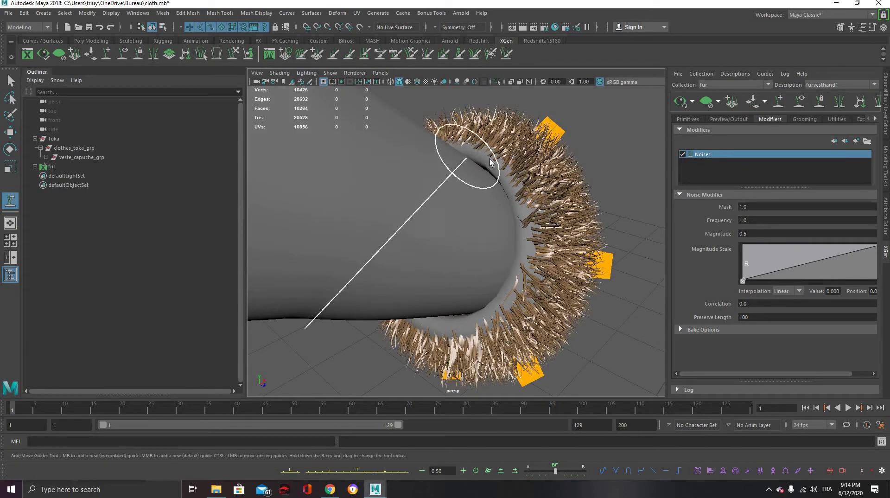
left_click(524, 254)
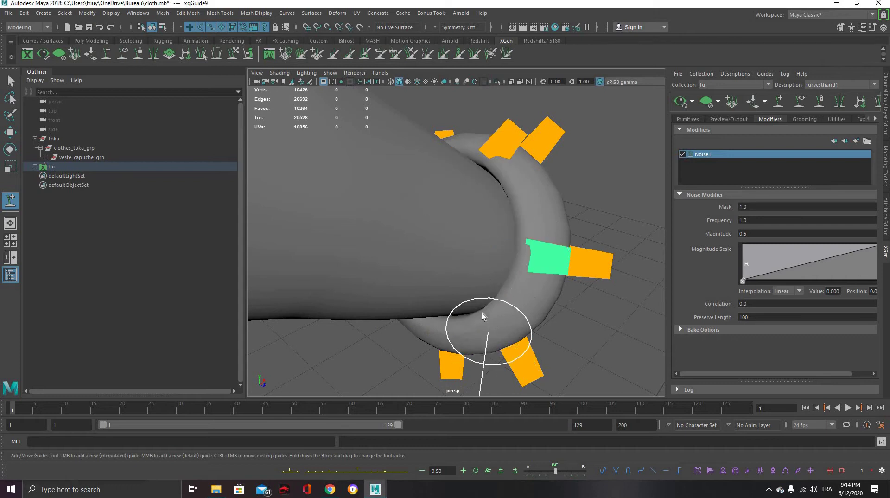
left_click(482, 313)
left_click_drag(509, 318, 503, 284, "alt")
key("ctrl+z")
left_click(482, 319)
Sculpt the lowest new guide so that its tip bends back toward the sleeve.
left_click(234, 55)
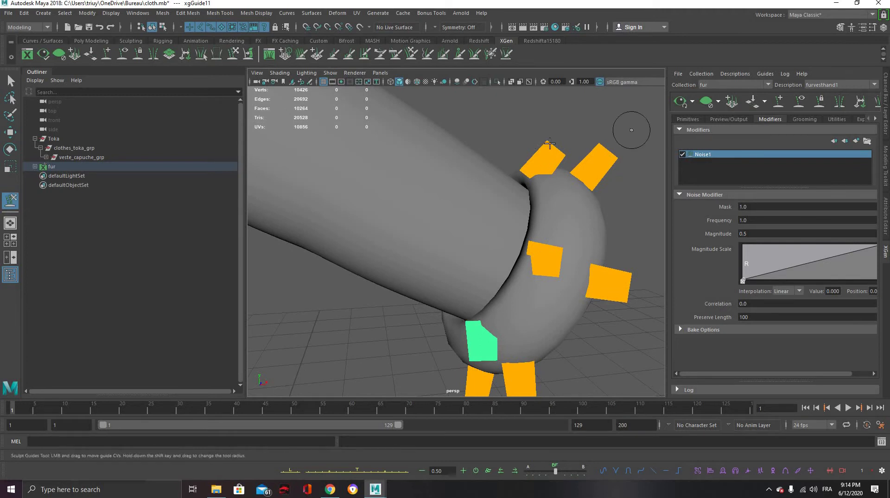
left_click_drag(514, 313, 501, 354, "alt")
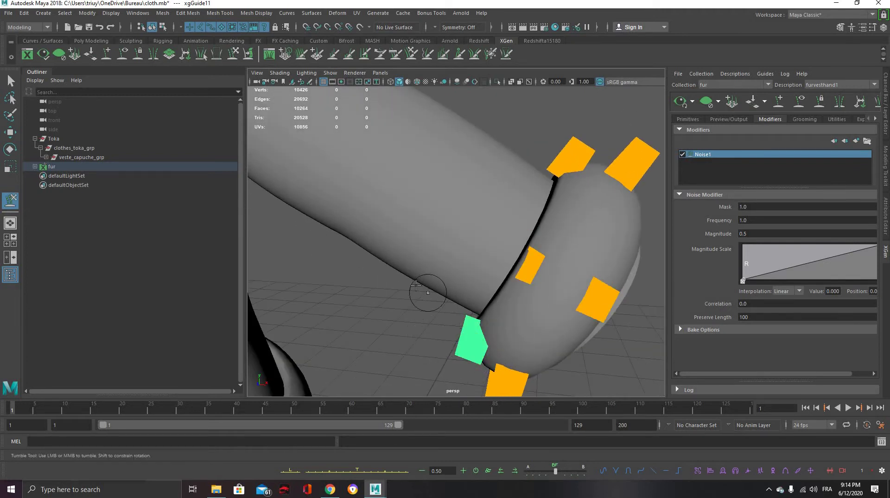
middle_click_drag(427, 305, 392, 274, "alt")
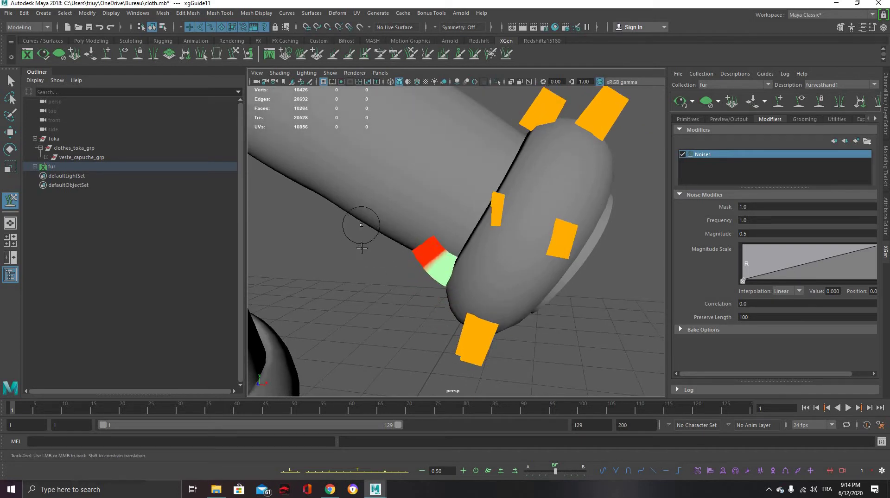
Sculpt the two remaining new guides on the cuff's sleeve-side edge so their tips bend back toward the sleeve.
left_click_drag(552, 197, 533, 191, "alt")
middle_click_drag(533, 191, 502, 218, "alt")
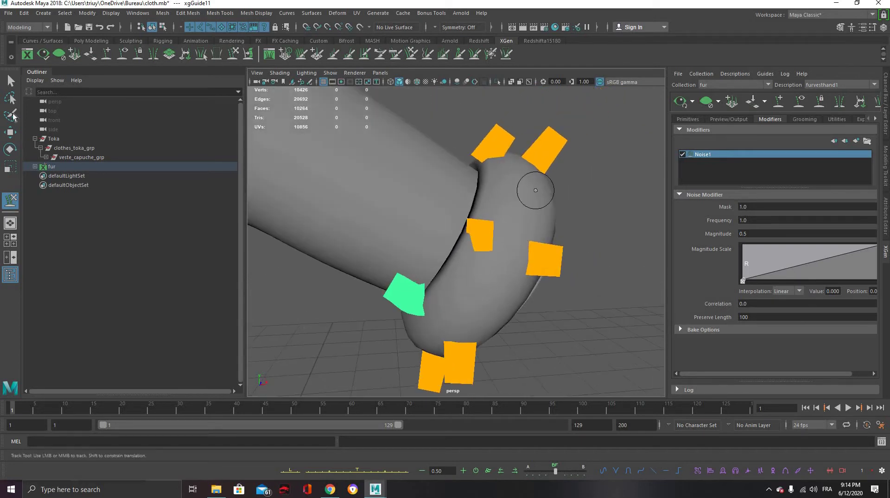
left_click(10, 81)
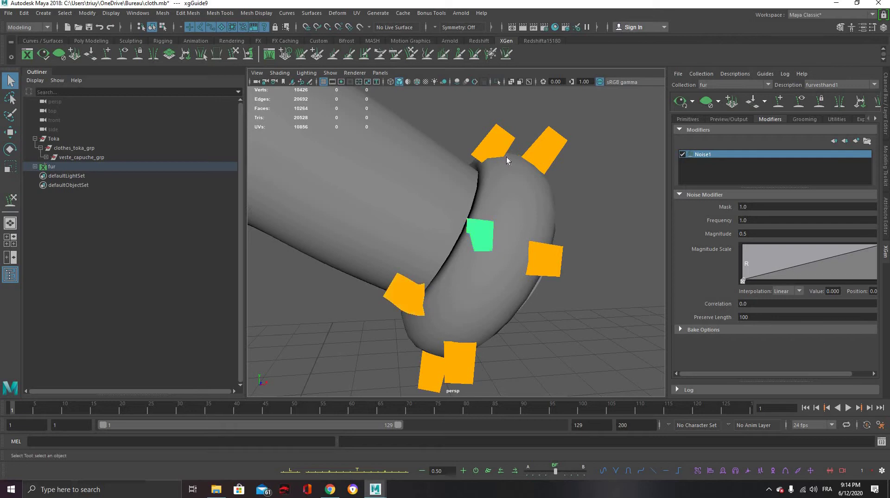
left_click(493, 142, "shift")
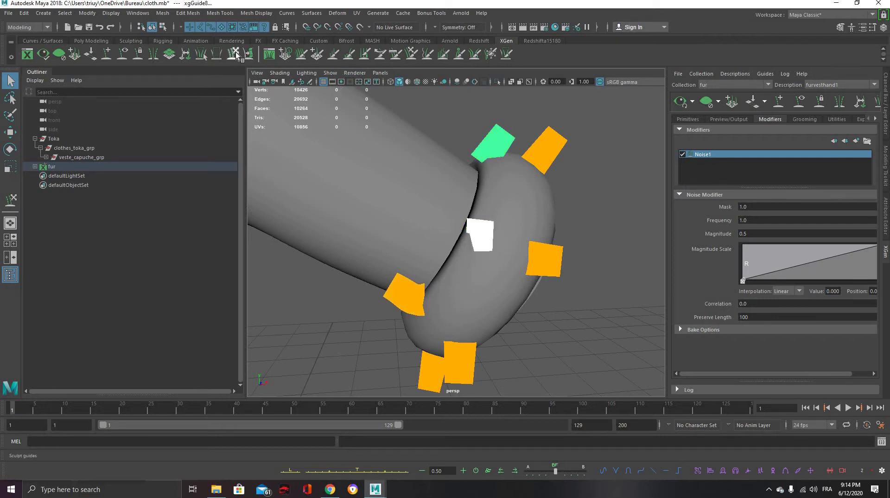
key("y")
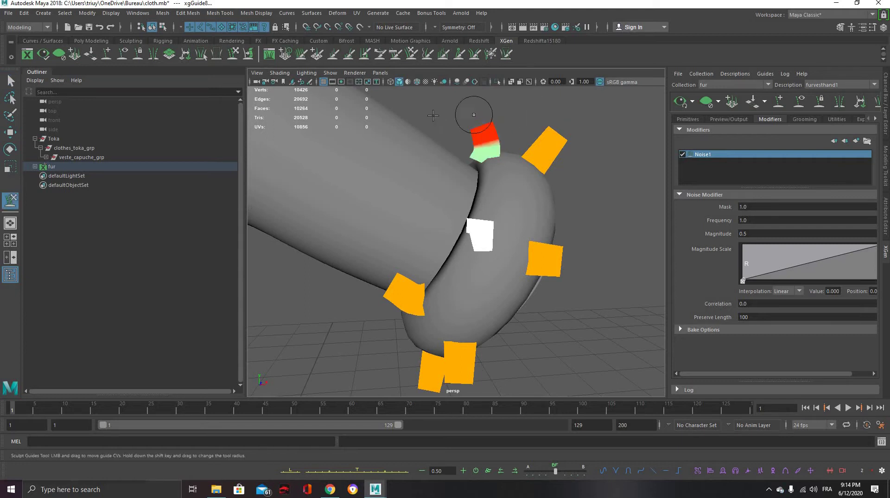
mouse_move(485, 236)
left_mouse_down()
mouse_move(423, 189)
mouse_move(417, 198)
left_mouse_up()
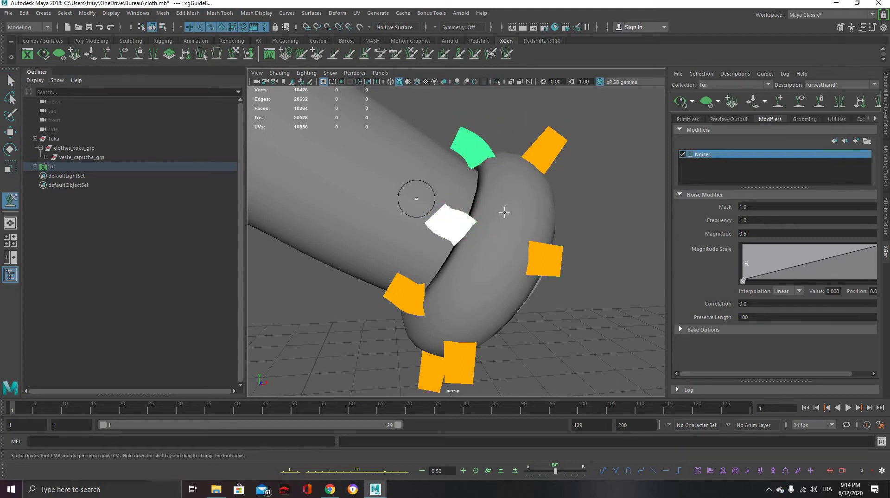
Regenerate the fur preview and examine the fur's direction and coverage all around the cuff's sleeve-side edge.
left_click_drag(521, 224, 493, 207, "alt")
right_click_drag(492, 206, 494, 229, "alt")
mouse_move(494, 219)
middle_mouse_down("alt")
mouse_move(485, 205)
mouse_move(487, 218)
middle_mouse_up("alt")
left_click_drag(513, 211, 584, 184, "alt")
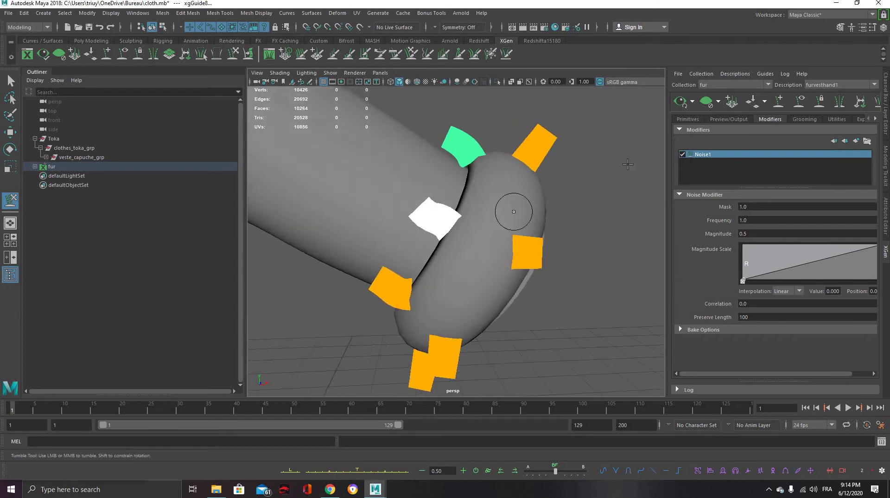
right_click_drag(592, 184, 652, 151, "alt")
left_click_drag(581, 174, 672, 126, "alt")
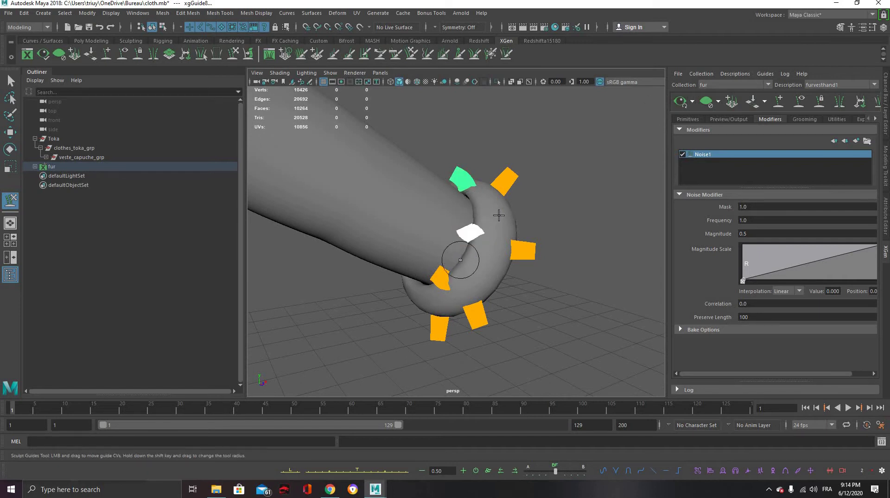
left_click_drag(493, 218, 449, 199, "alt")
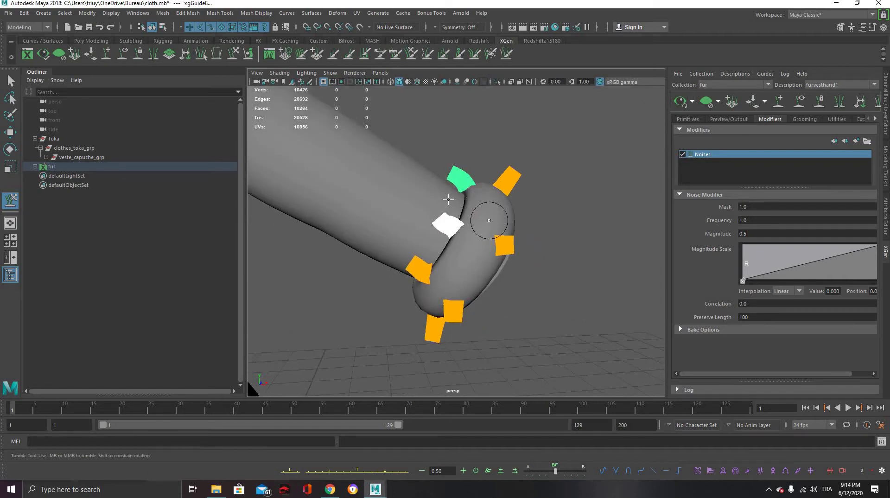
left_click(680, 101)
left_click_drag(597, 246, 620, 244, "alt")
right_click_drag(466, 215, 568, 228, "alt")
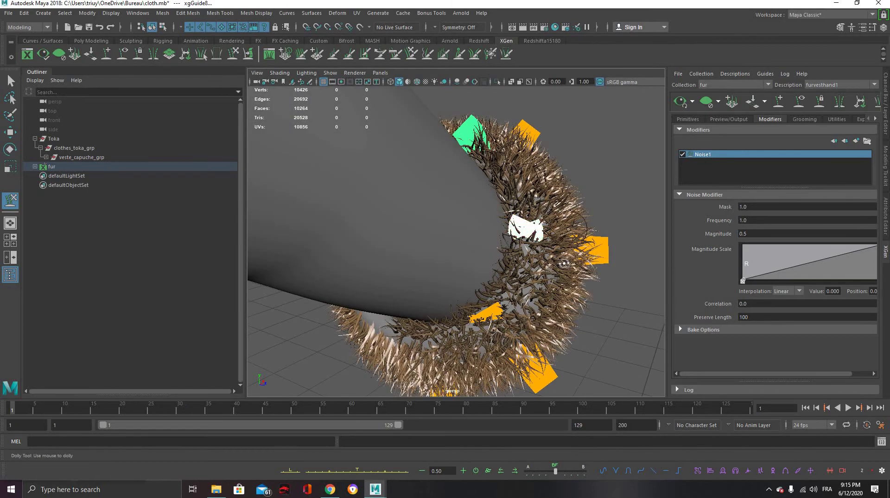
left_click_drag(559, 262, 554, 150, "alt")
Add three more guides spaced along the bare sleeve-side edge on the other side of the cuff.
left_click(778, 102)
left_click_drag(511, 283, 514, 241, "alt")
middle_click_drag(514, 240, 489, 293, "alt")
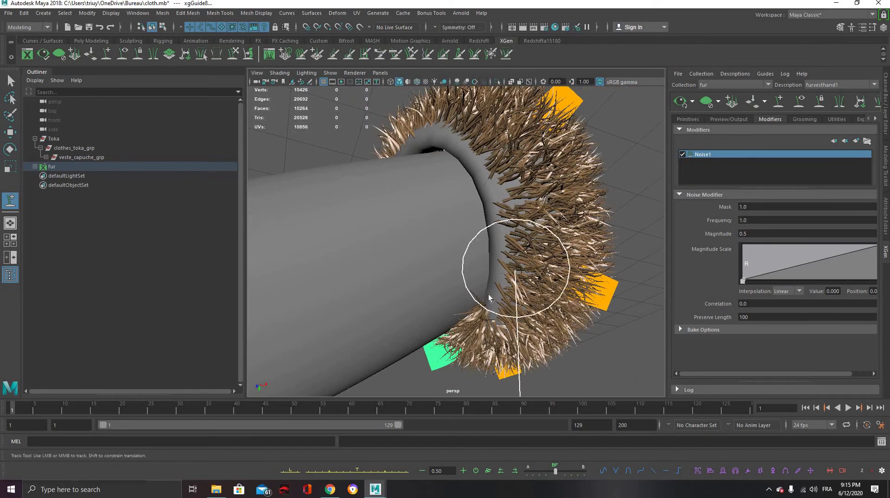
left_click(489, 290)
left_click_drag(477, 160, 572, 155, "alt")
left_click(466, 198)
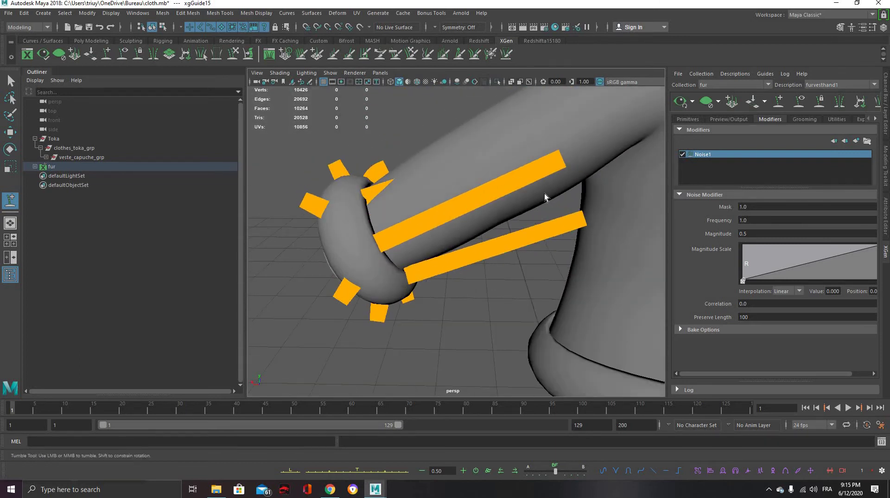
Scale down the three long new guides so they match the length of the cuff's other guides.
left_click(10, 80)
left_click_drag(510, 246, 436, 111, "alt")
left_click_drag(527, 180, 539, 261, "alt")
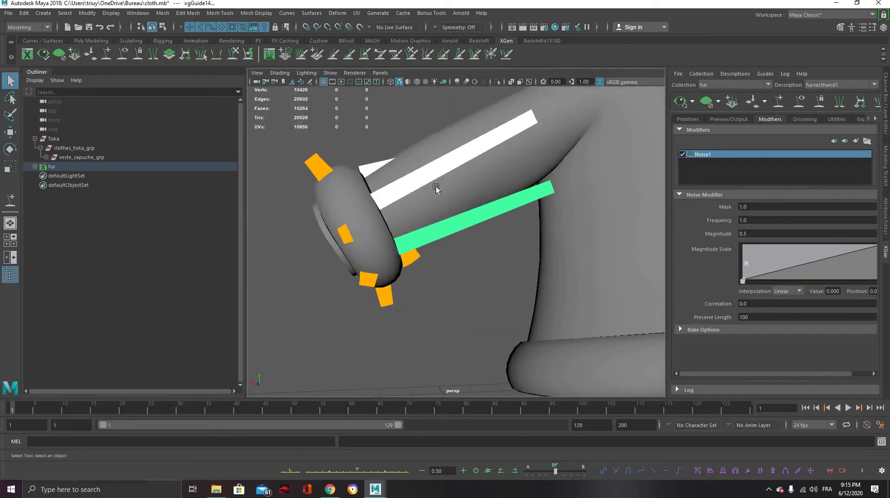
key("e")
key("r")
middle_click_drag(464, 169, 525, 207)
left_click_drag(431, 176, 397, 196, "alt")
left_click_drag(402, 242, 259, 264)
left_click_drag(592, 193, 457, 240, "alt")
left_click_drag(325, 200, 328, 161)
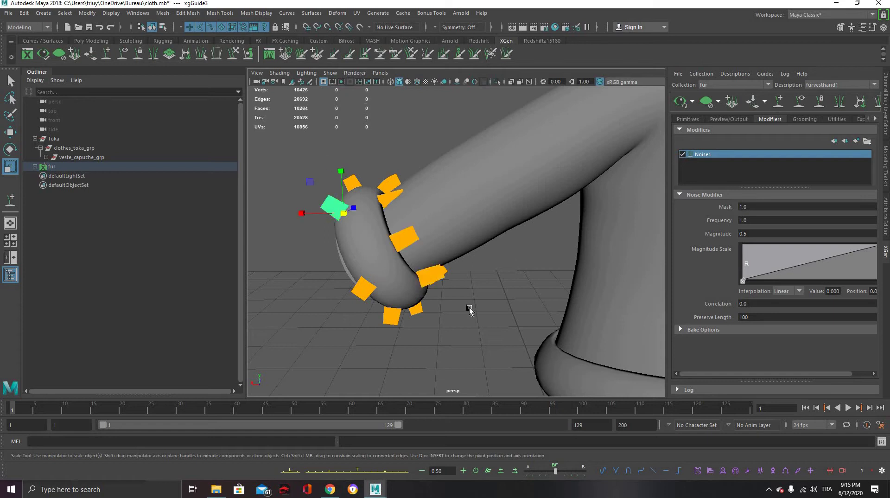
Select all the guides around the cuff and set their Width to 0.01.
right_click_drag(552, 248, 500, 244, "alt")
mouse_move(408, 244)
left_mouse_down("alt")
mouse_move(448, 250)
mouse_move(398, 232)
mouse_move(399, 240)
left_mouse_up("alt")
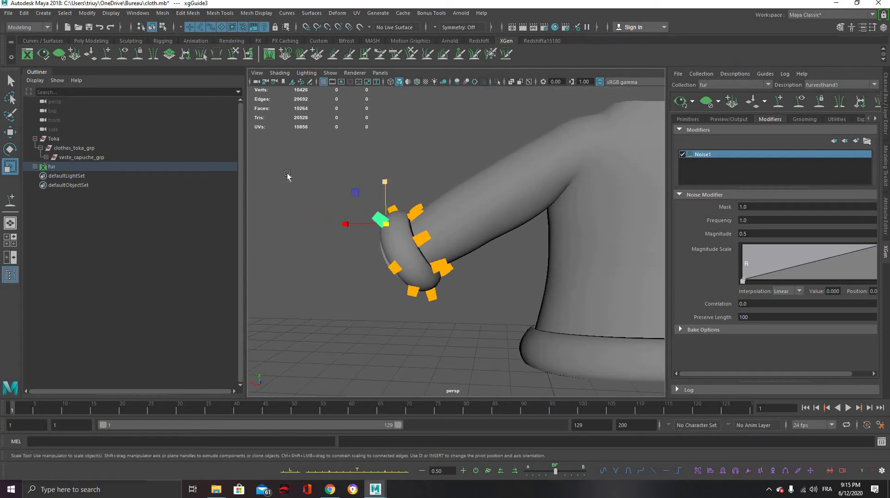
left_click_drag(289, 137, 484, 317)
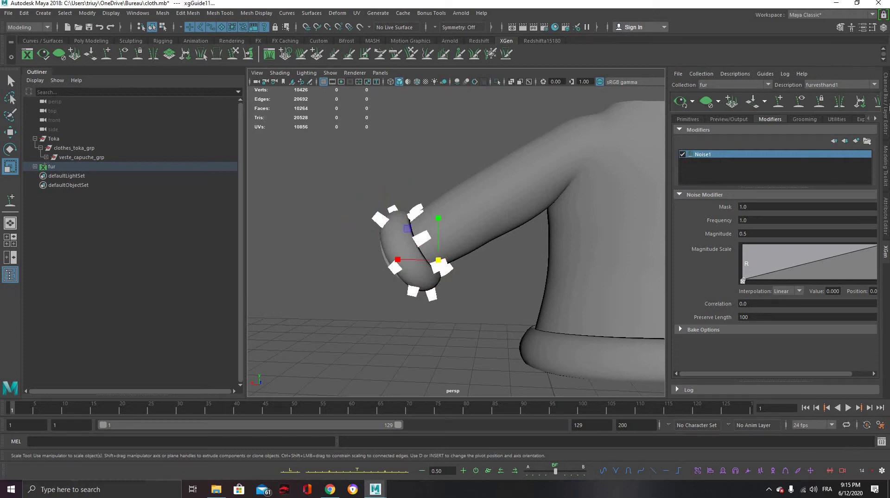
left_click(887, 109)
left_click(830, 225)
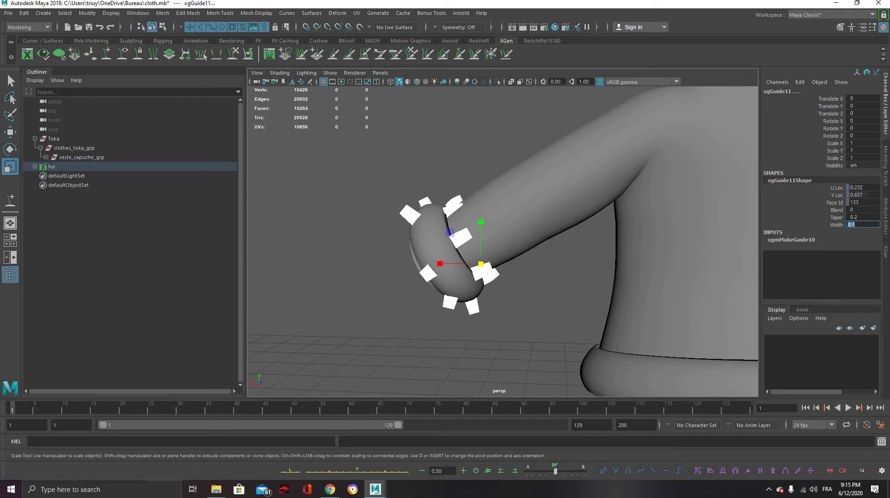
type("0.01")
key("Return")
left_click(548, 262)
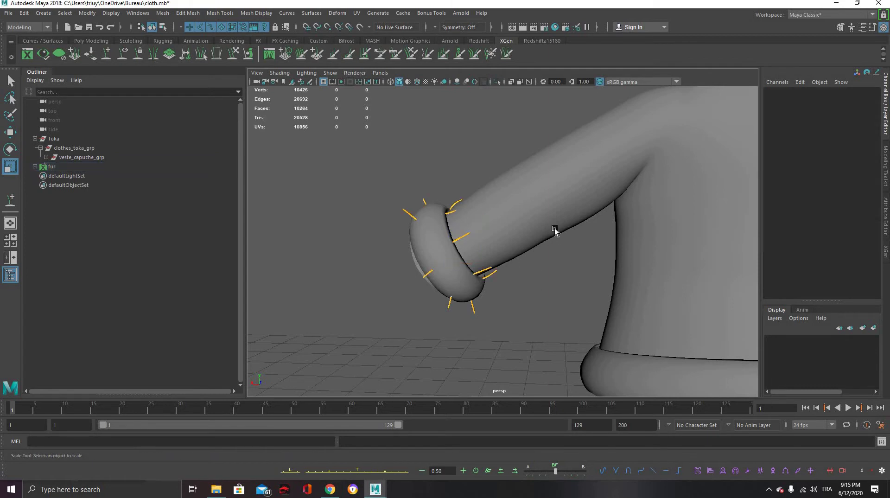
Reopen the XGen editor on the primitive settings and refresh the fur preview to check the cuff.
left_click_drag(556, 230, 495, 221, "alt")
right_click_drag(559, 225, 602, 236, "alt")
scroll(598, 233, "up", 3)
left_click_drag(649, 265, 599, 247, "alt")
left_click_drag(320, 255, 379, 277, "alt")
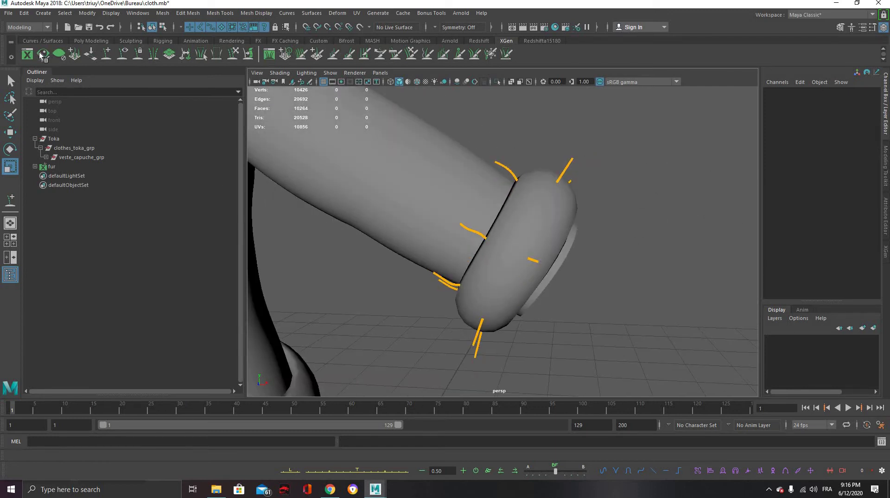
left_click(27, 56)
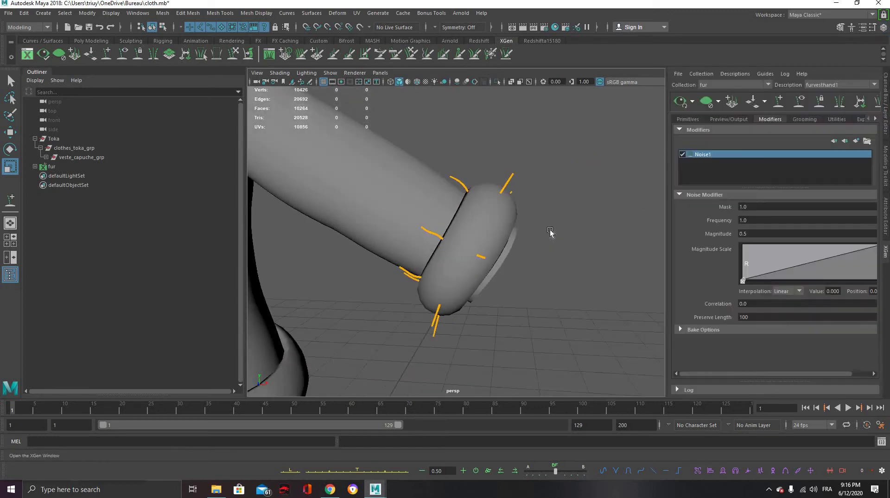
left_click(688, 120)
left_click(681, 103)
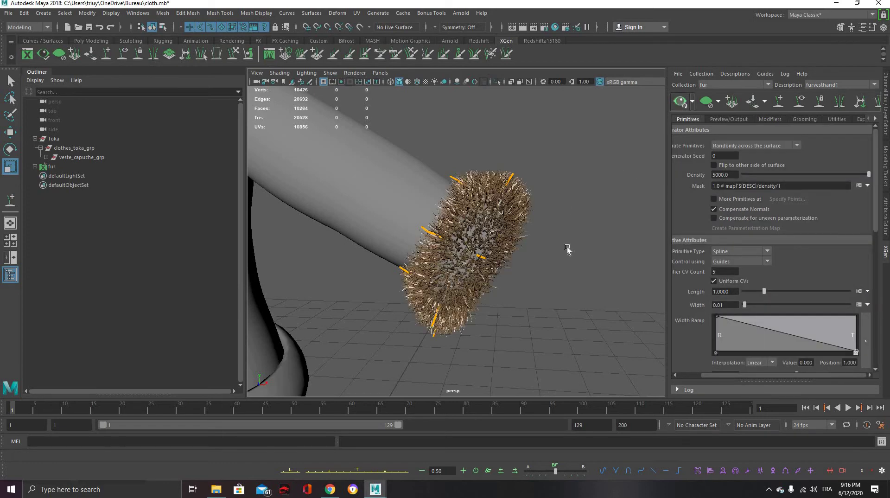
left_click_drag(566, 263, 436, 64, "alt")
scroll(576, 261, "down", 4)
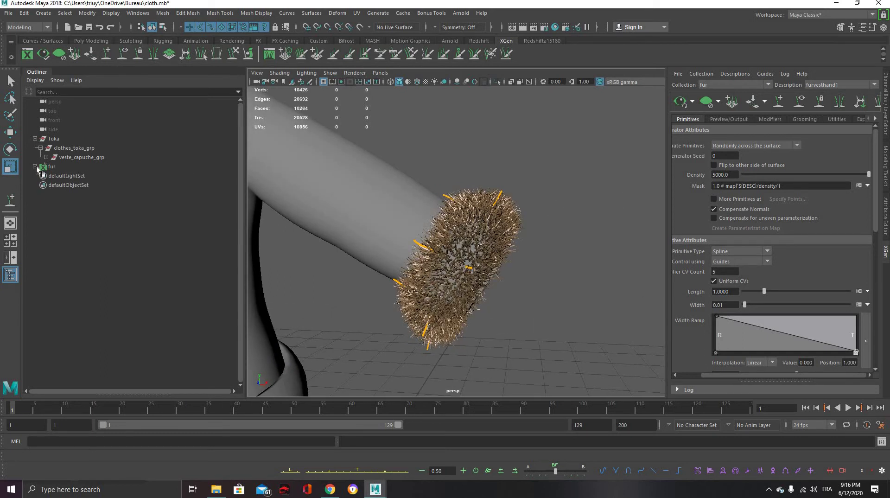
Convert the furvesthand1 description's XGen primitives to polygons, with Combine Mesh, Use Width Ramp and Place UV in Tiles enabled.
left_click(34, 166)
left_click(83, 175)
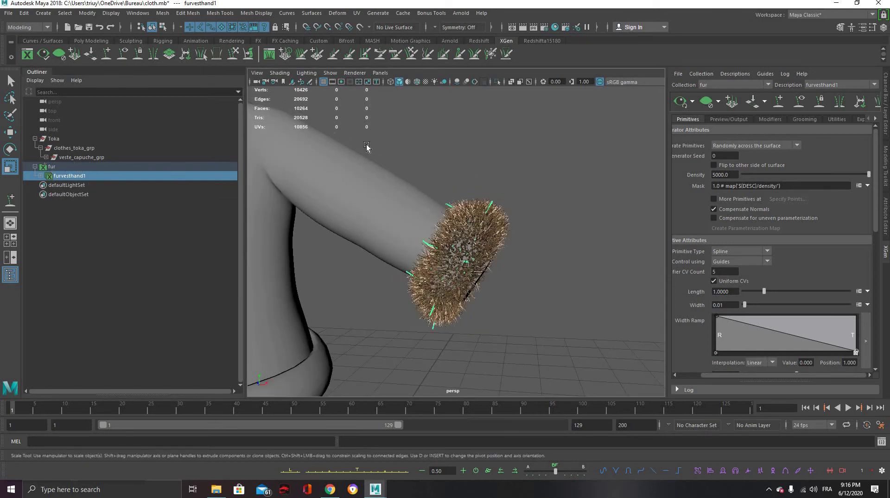
middle_click_drag(402, 145, 410, 161, "alt")
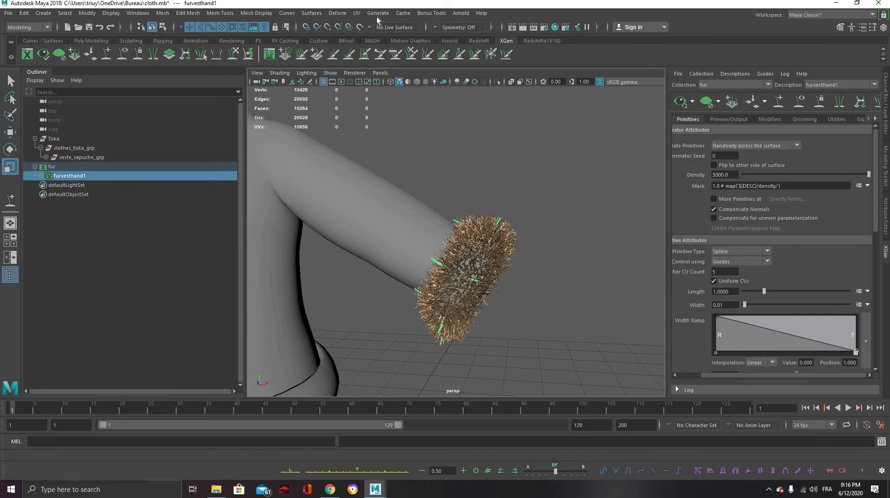
left_click(378, 13)
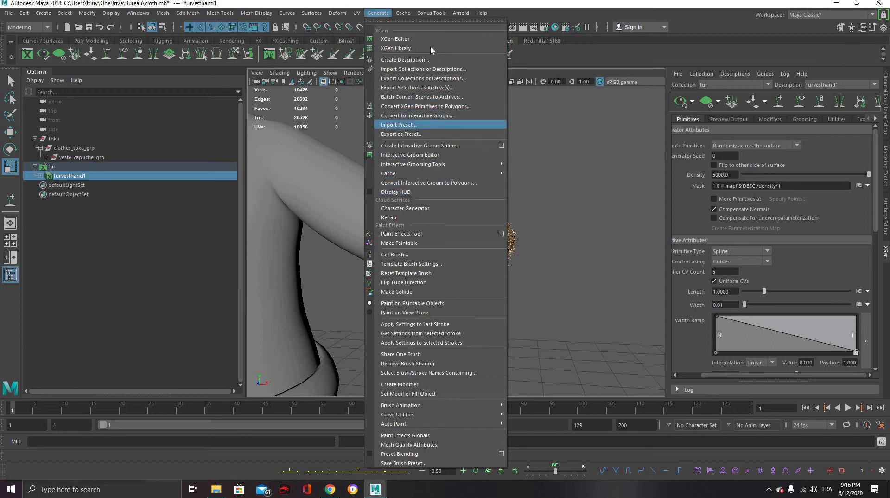
left_click(474, 106)
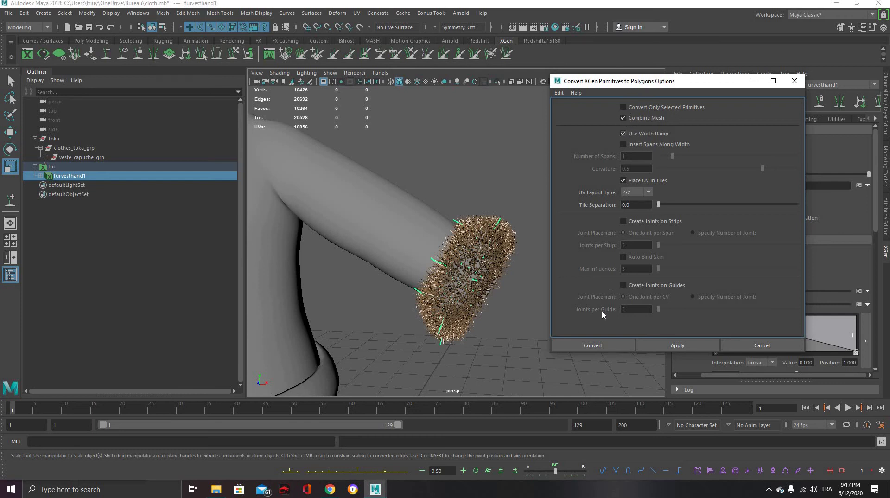
left_click(603, 345)
Hide the fur collection so that only the converted polygon fur shows on the cuff.
left_click_drag(492, 214, 482, 232, "alt")
right_click_drag(483, 232, 519, 259, "alt")
middle_click_drag(519, 260, 513, 234, "alt")
left_click_drag(512, 235, 477, 227, "alt")
right_click_drag(478, 227, 452, 232, "alt")
mouse_move(477, 232)
left_mouse_down("alt")
mouse_move(455, 226)
mouse_move(464, 229)
left_mouse_up("alt")
left_click(71, 165)
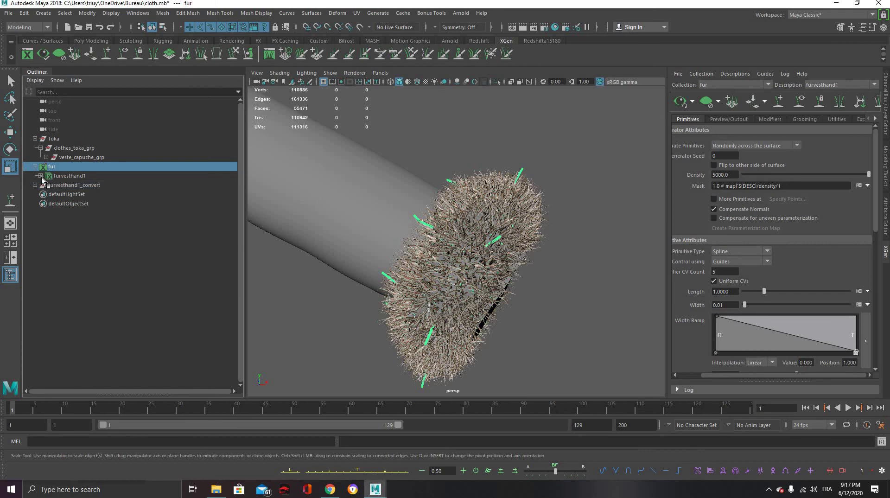
key("h")
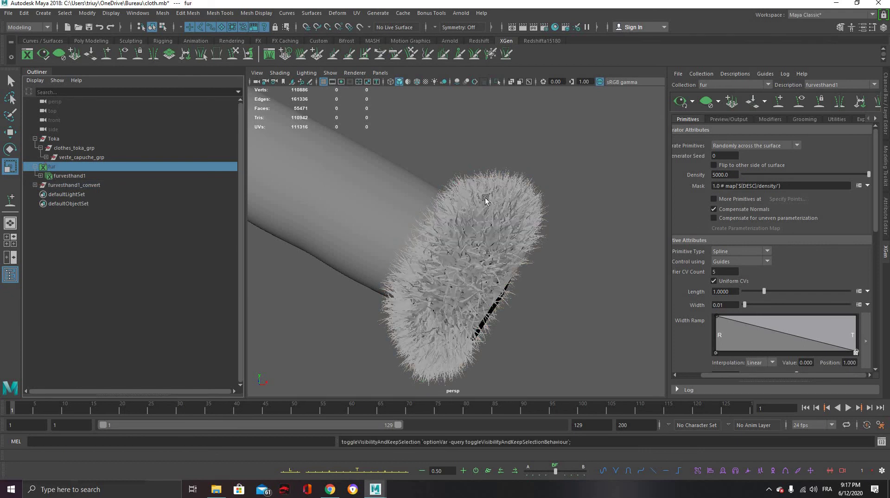
Select the converted fur mesh and examine its polygon strands up close.
left_click_drag(475, 175, 526, 195, "alt")
left_click(499, 233)
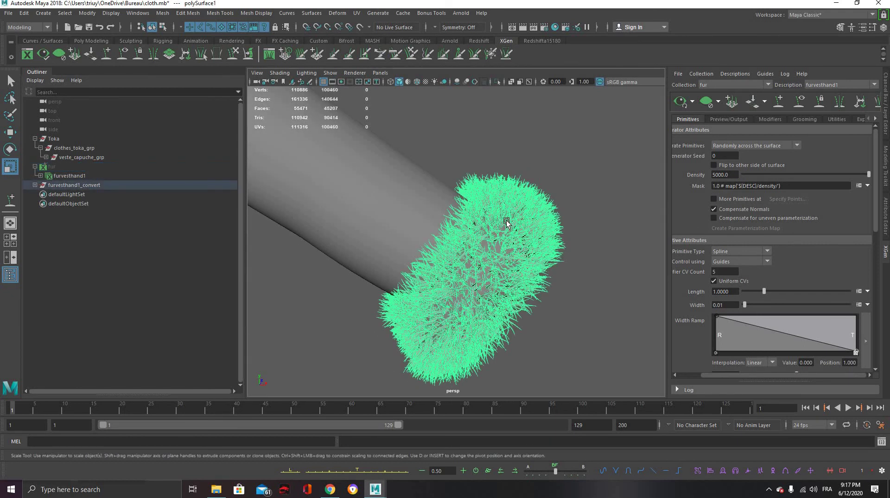
scroll(498, 233, "up", 10)
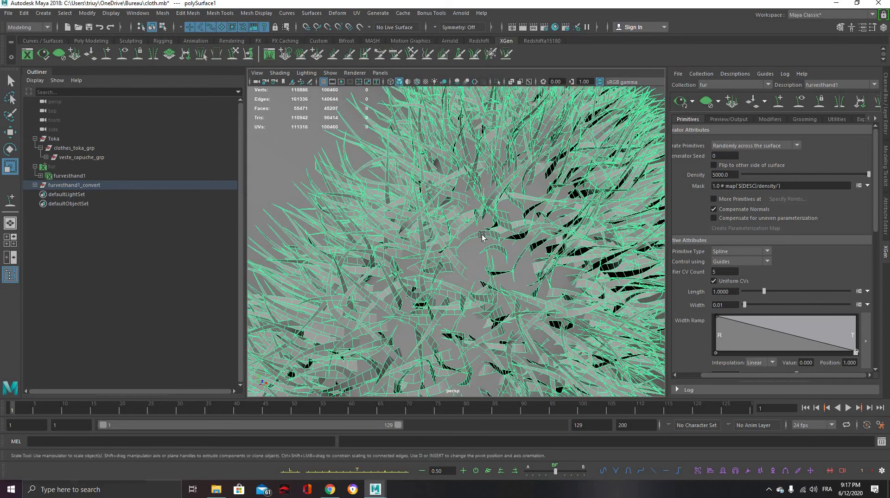
left_click_drag(480, 235, 442, 277, "alt")
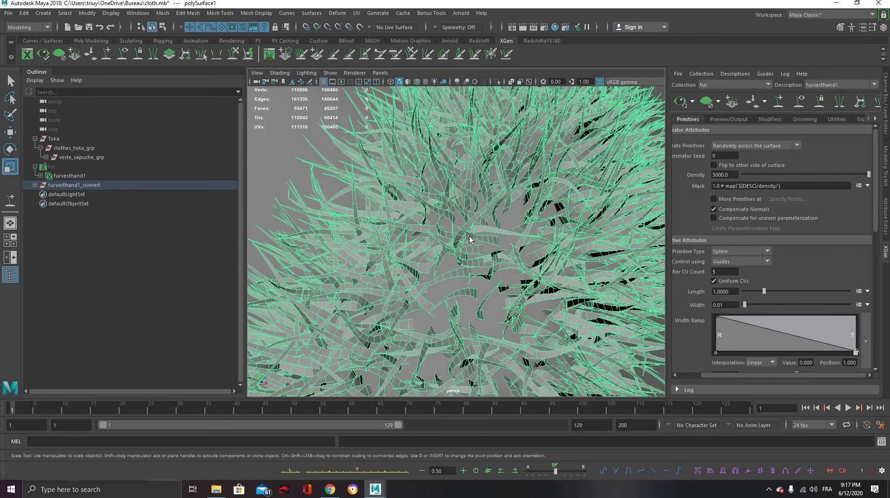
left_click_drag(463, 246, 463, 258, "alt")
Try moving a single vertex of the converted fur mesh, undo the move and return to object mode.
right_click_drag(463, 257, 420, 234)
left_click(490, 245)
key("w")
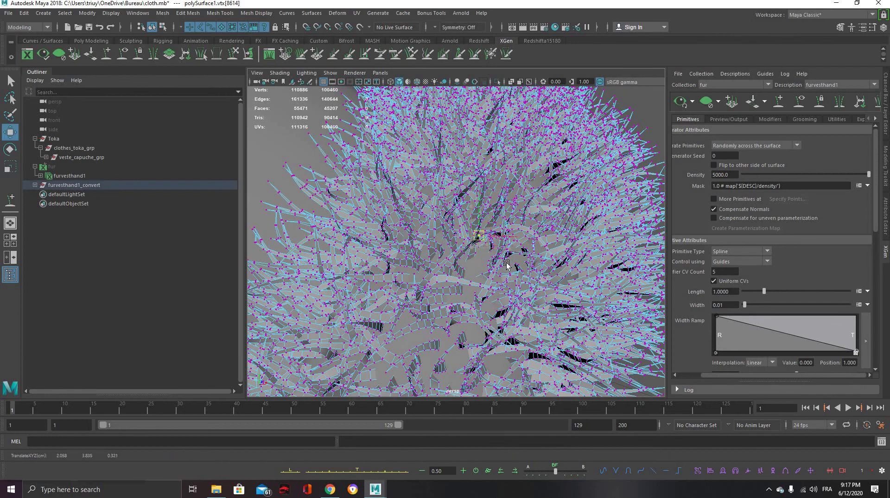
key("ctrl+z")
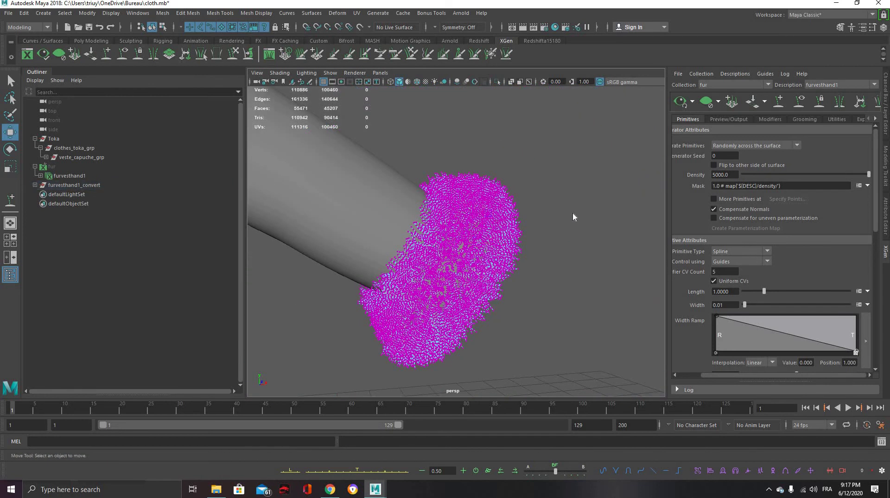
right_click_drag(576, 215, 592, 207)
left_click_drag(526, 242, 396, 237, "alt")
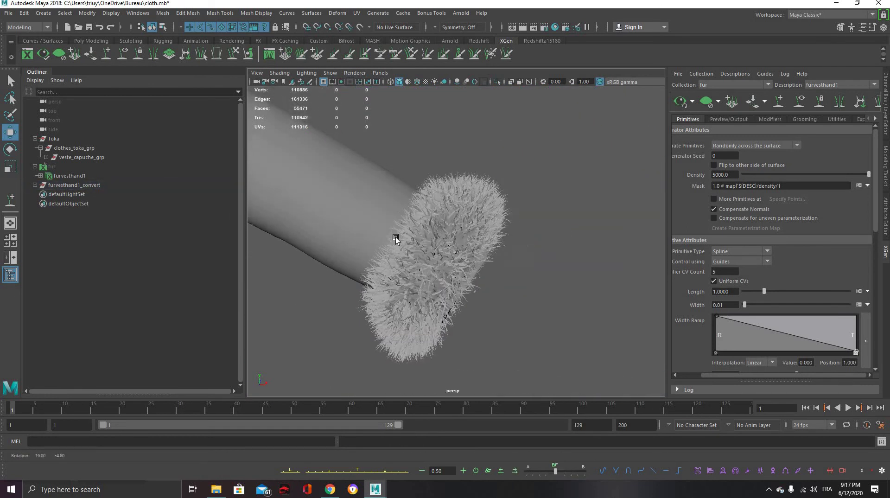
Delete the fur XGen collection and select the converted fur mesh inside the furvesthand1_convert group.
left_click(76, 164)
key("Delete")
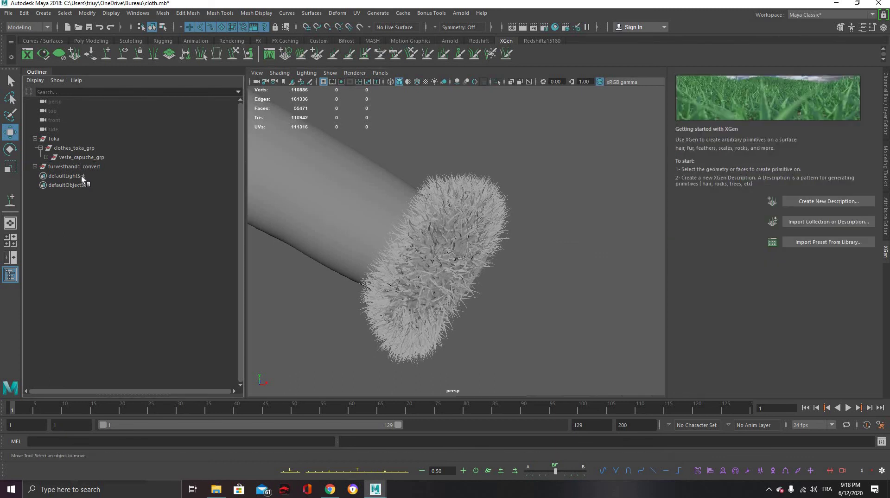
left_click(34, 166)
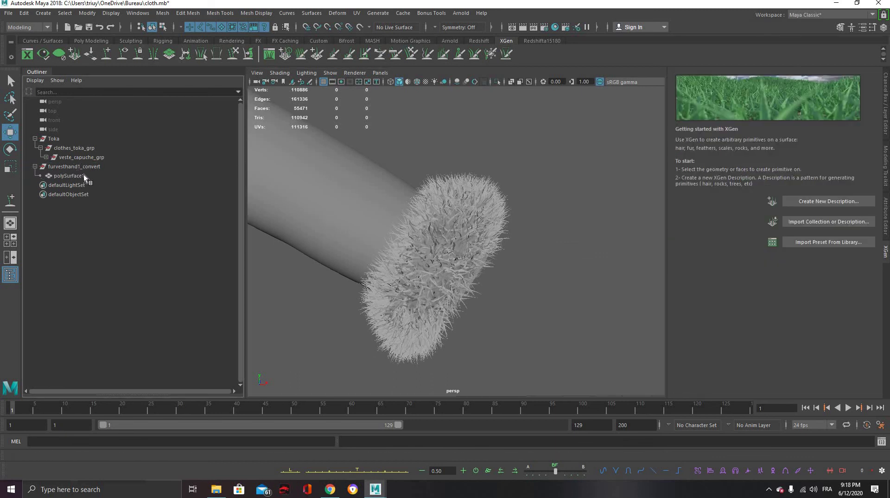
left_click(85, 176)
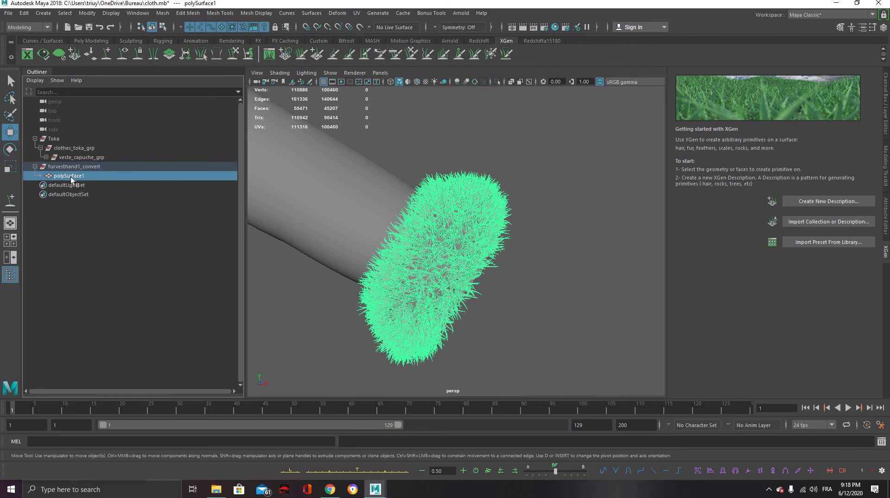